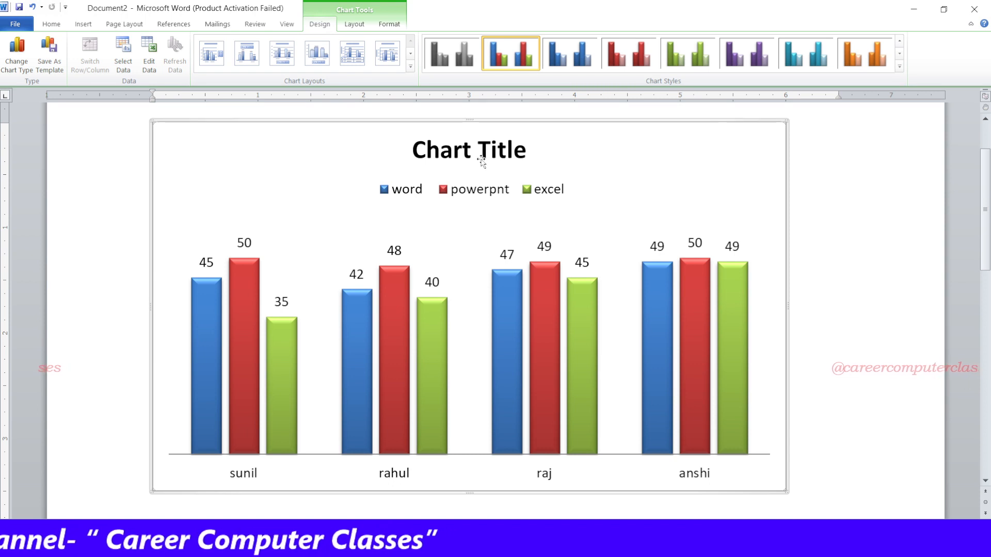
Step: Replace the placeholder chart title with "class test report"
left_click(447, 154)
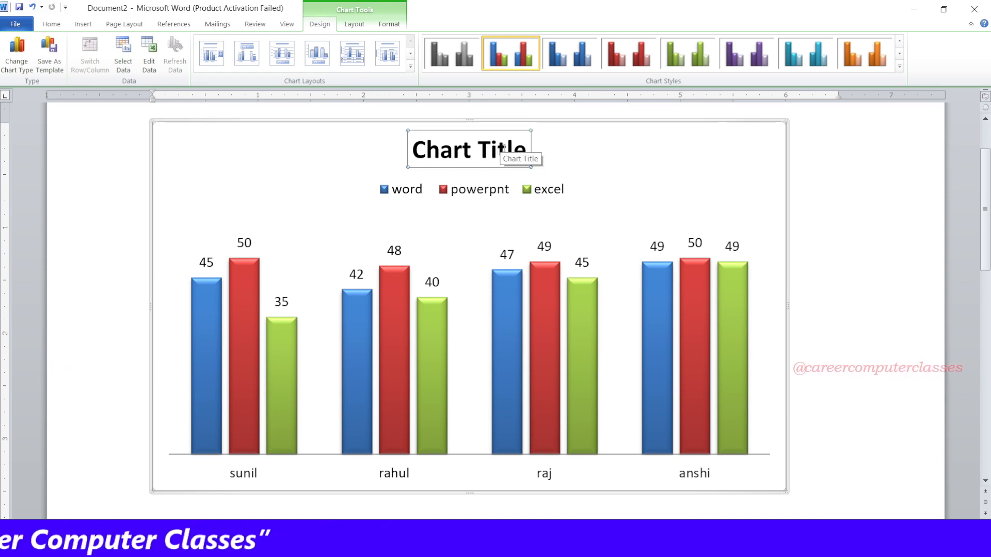
left_click_drag(526, 151, 401, 153)
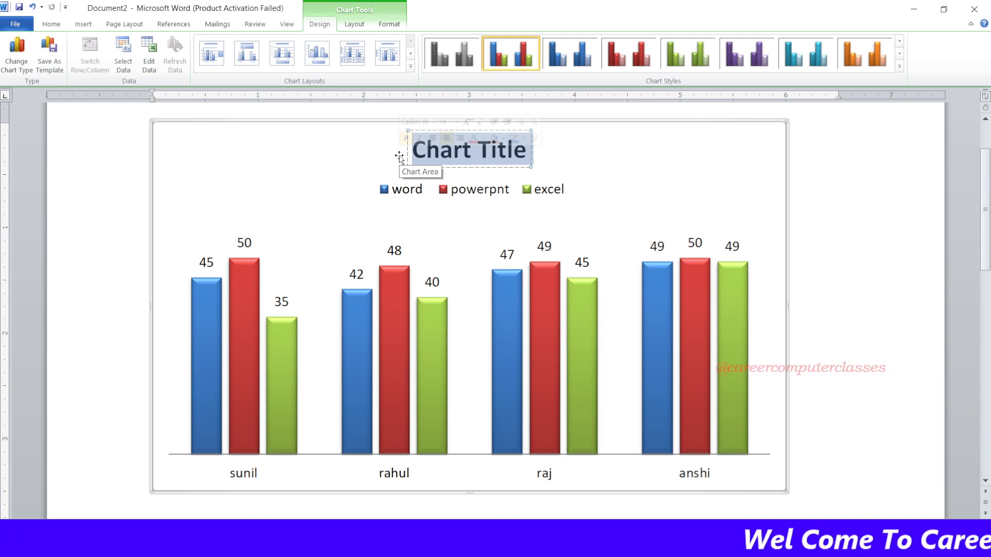
type("cla")
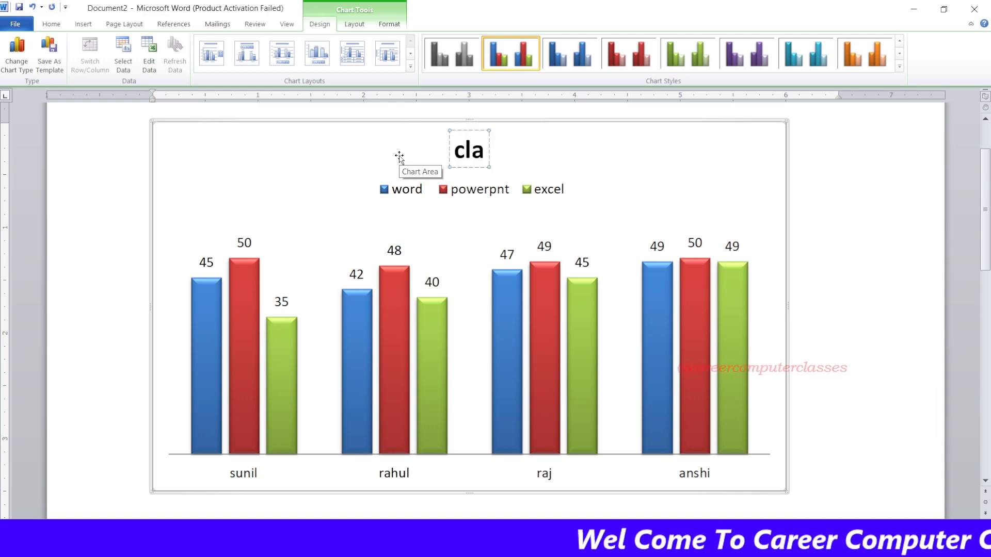
type("ss te")
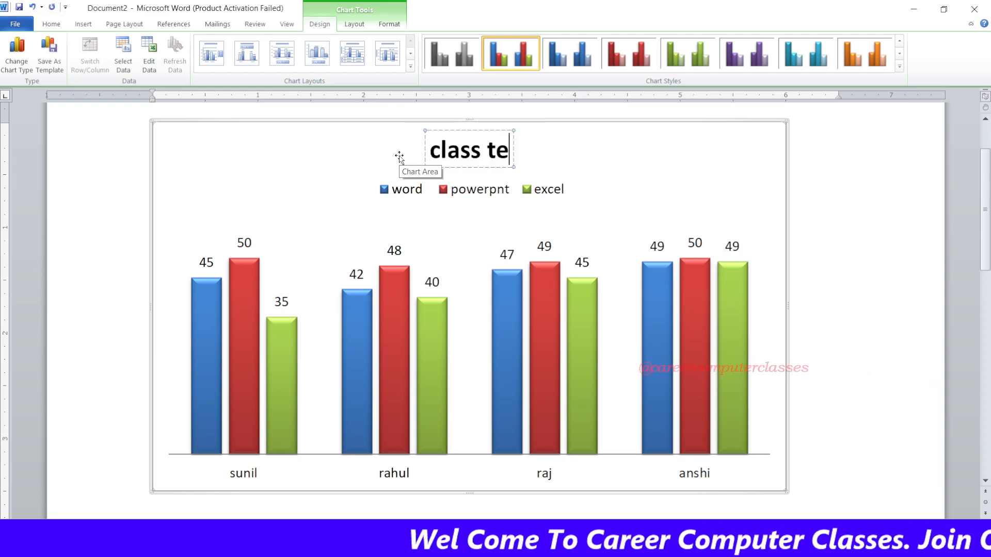
type("st report")
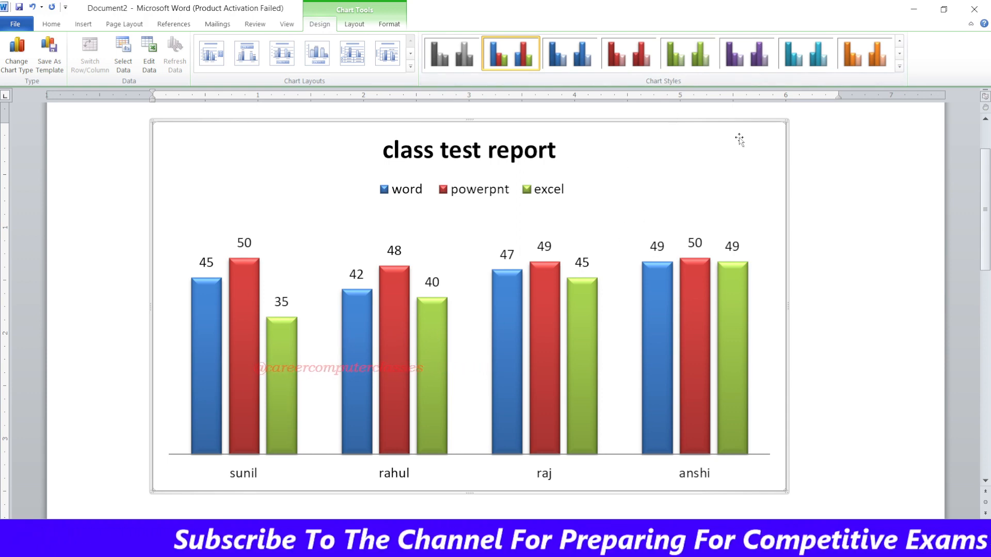
Step: Try the purple and teal chart styles on the column chart, ending back on the blue, red and green style
left_click(747, 54)
left_click(818, 55)
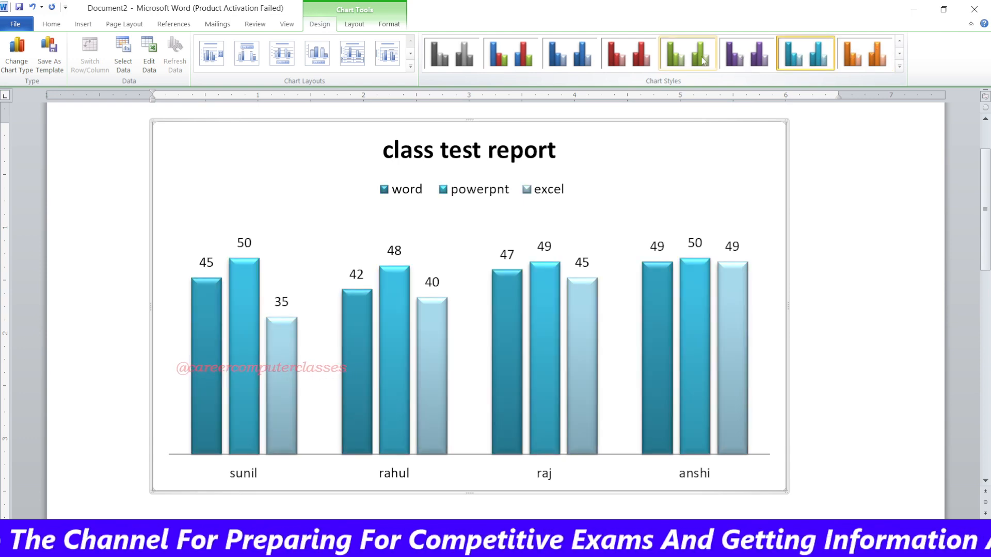
left_click(744, 55)
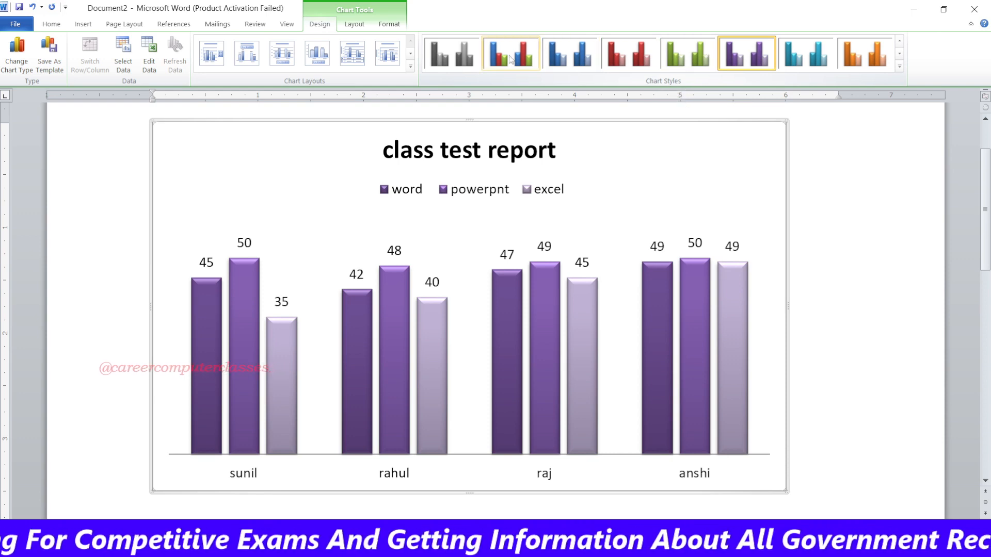
left_click(484, 57)
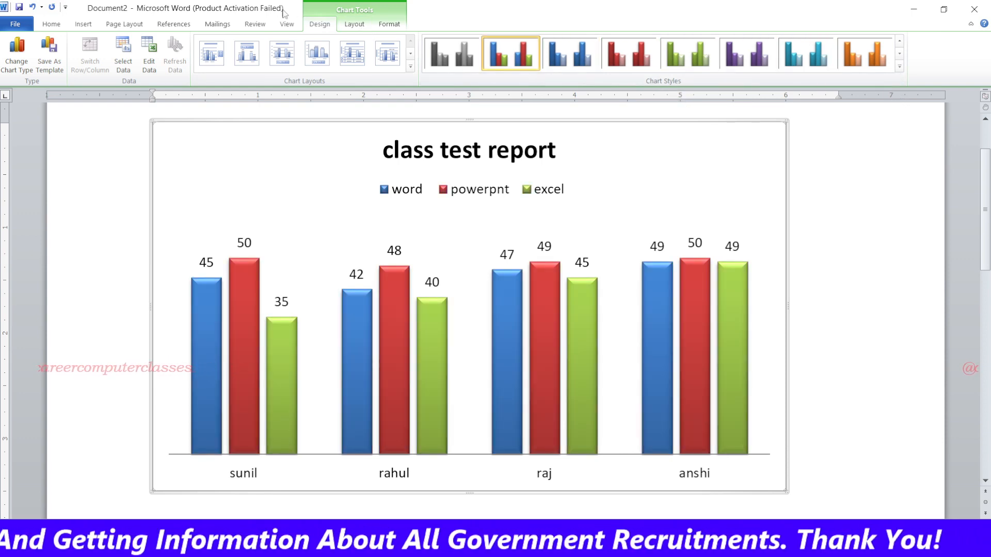
Step: Look through the chart's layout and format options, selecting the plot area, chart area and chart title in turn
left_click(343, 26)
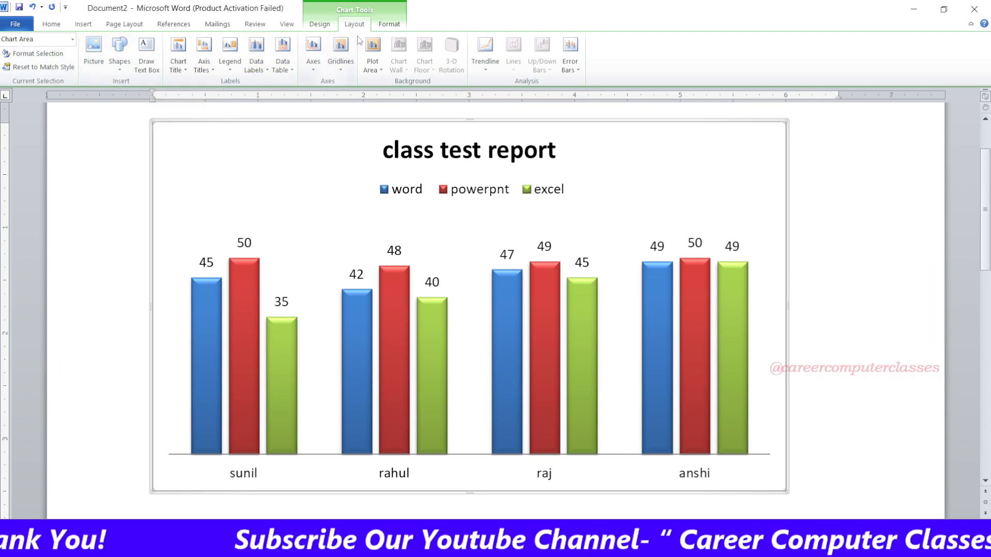
left_click(390, 25)
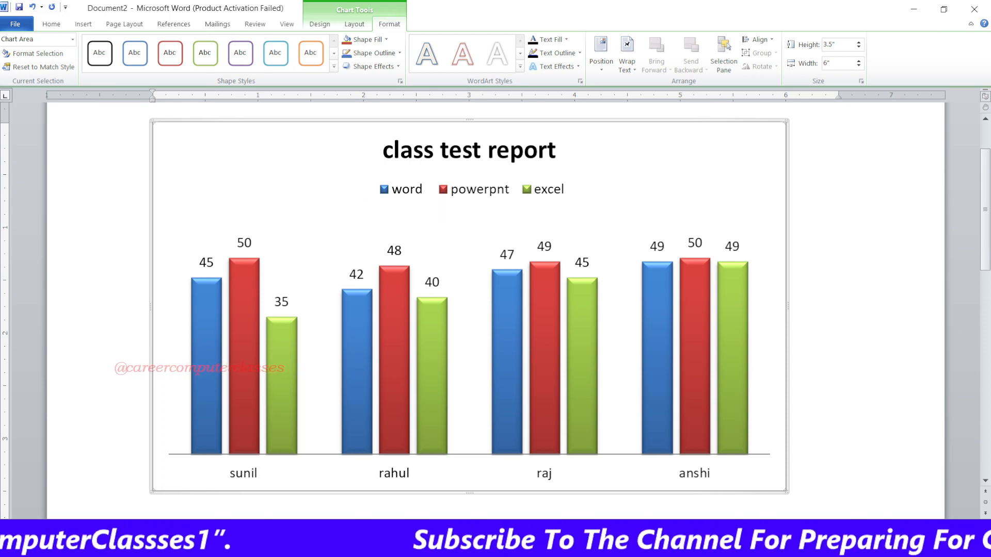
left_click(73, 40)
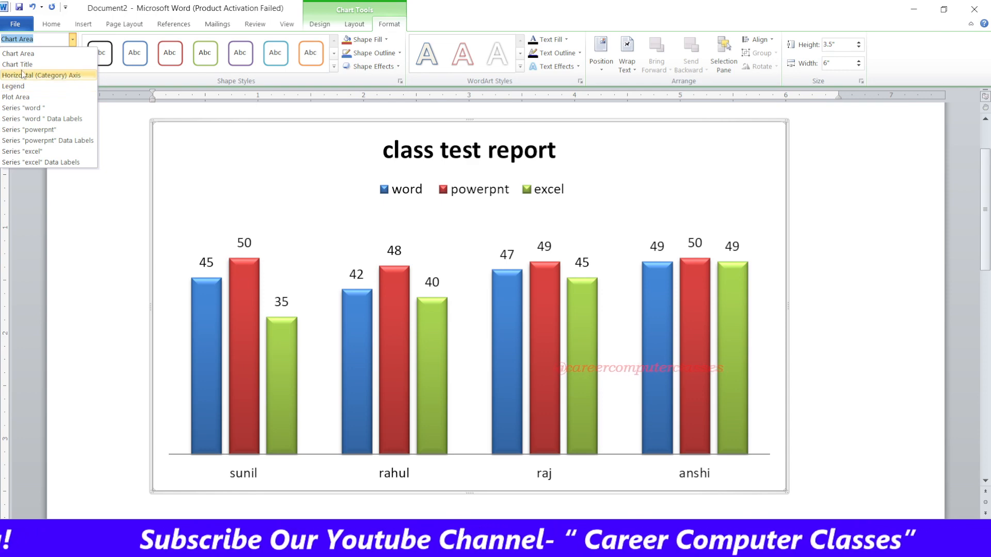
left_click(16, 97)
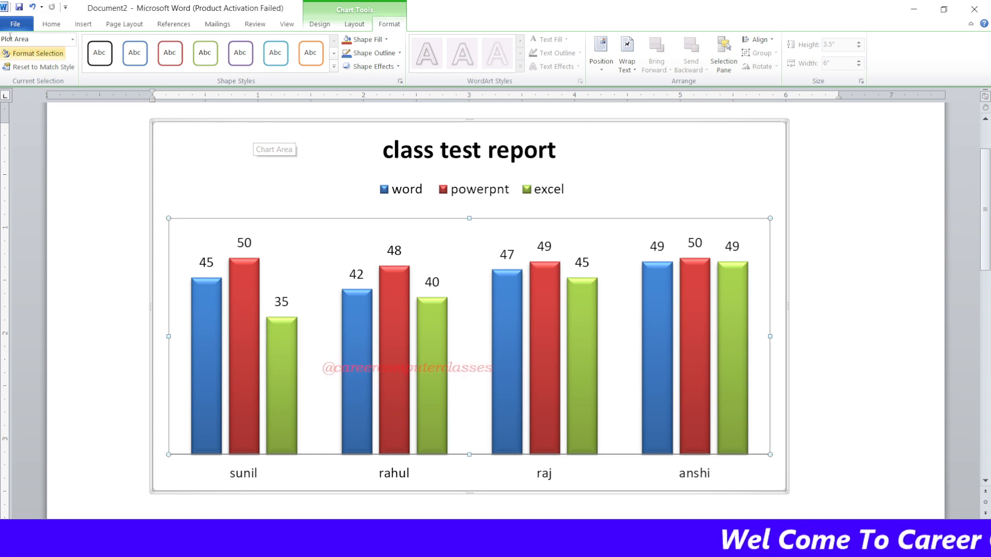
left_click(72, 40)
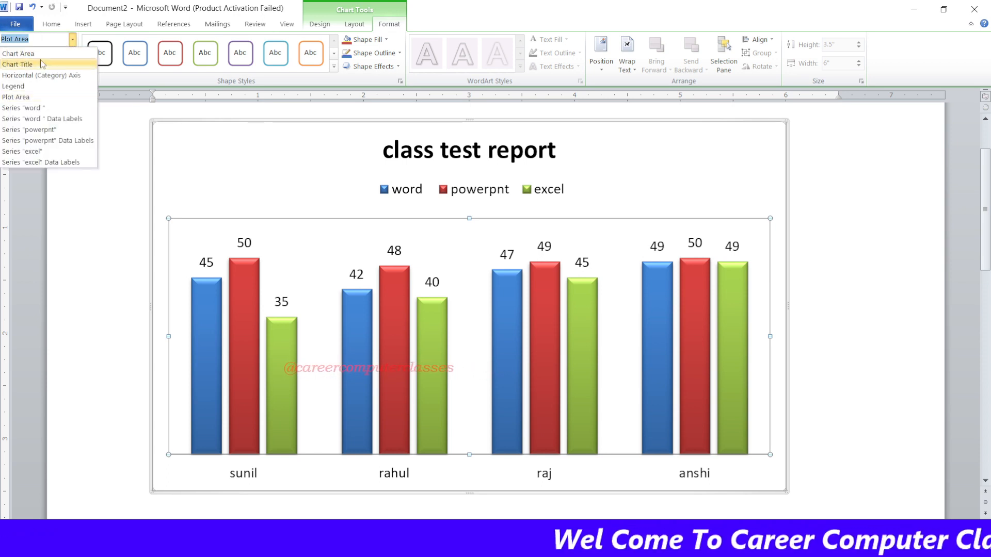
left_click(57, 53)
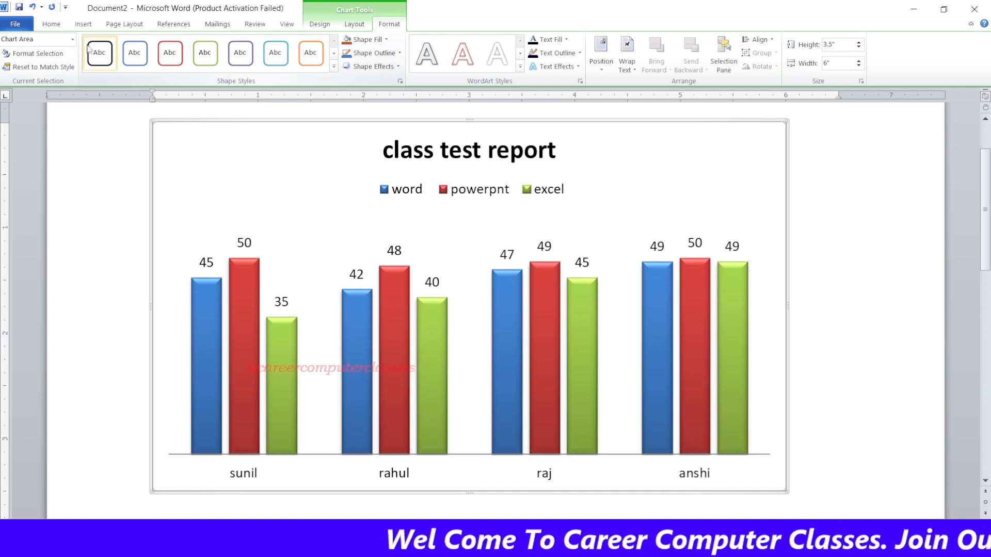
left_click(73, 40)
left_click(42, 66)
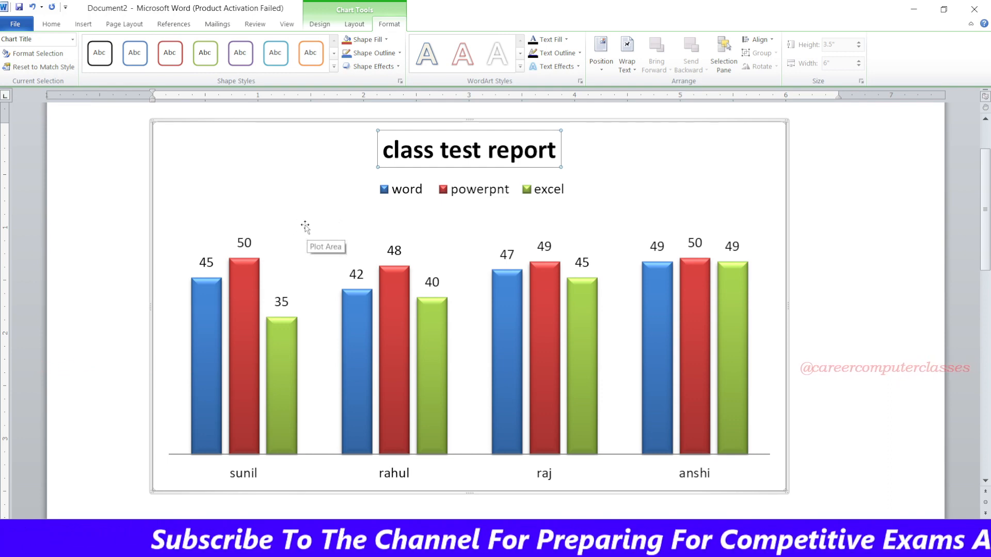
left_click(311, 269)
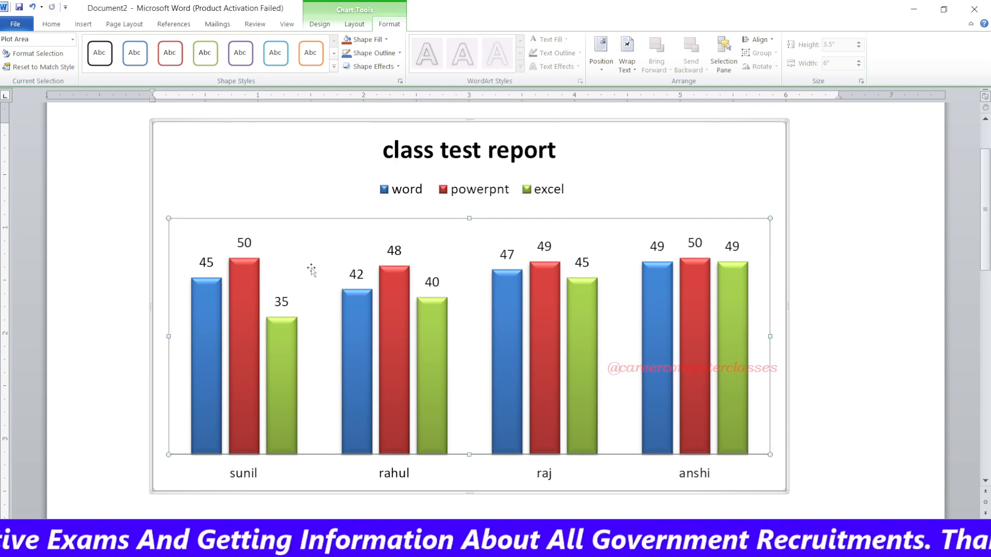
left_click(642, 132)
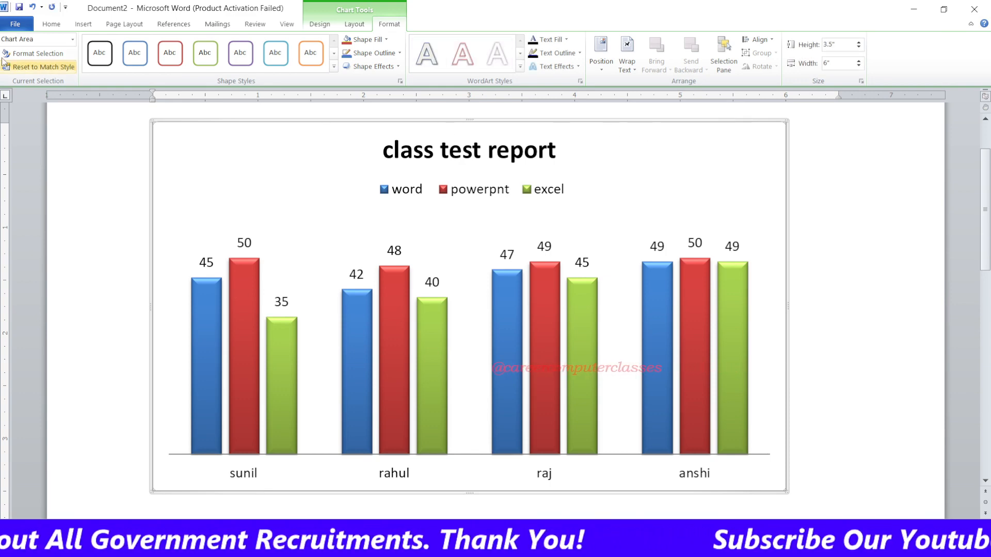
Step: Select the plot area, open its formatting options beside the chart and apply a solid fill
left_click(304, 288)
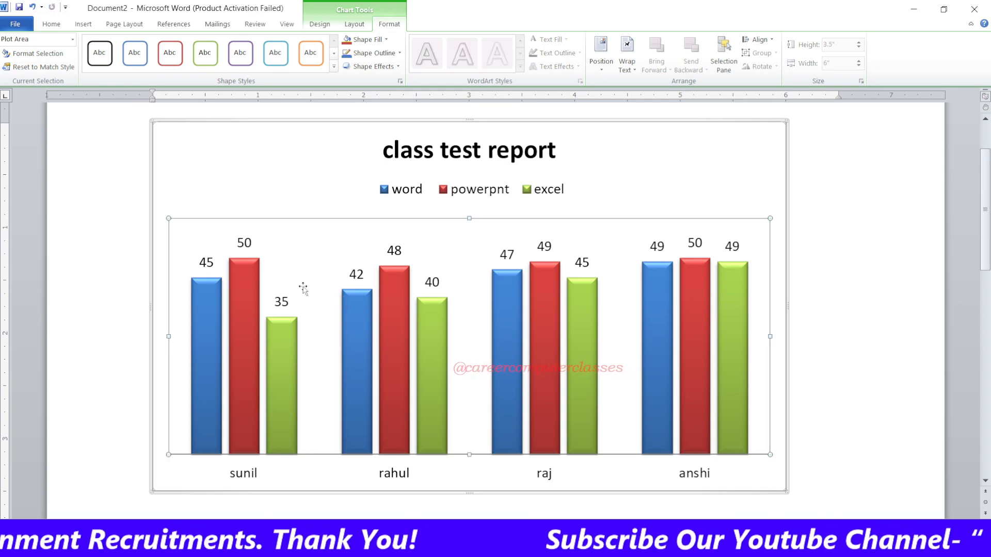
left_click(42, 57)
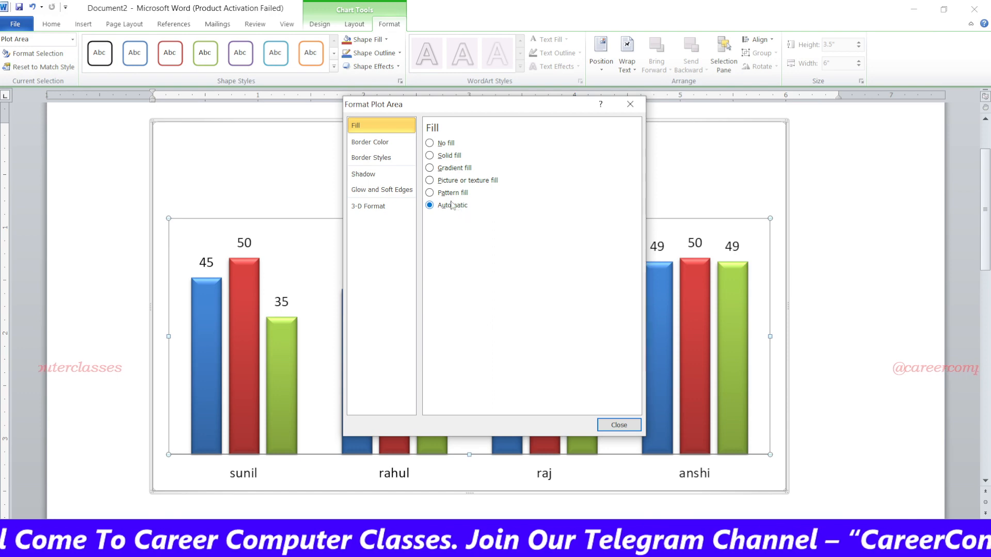
left_click(442, 156)
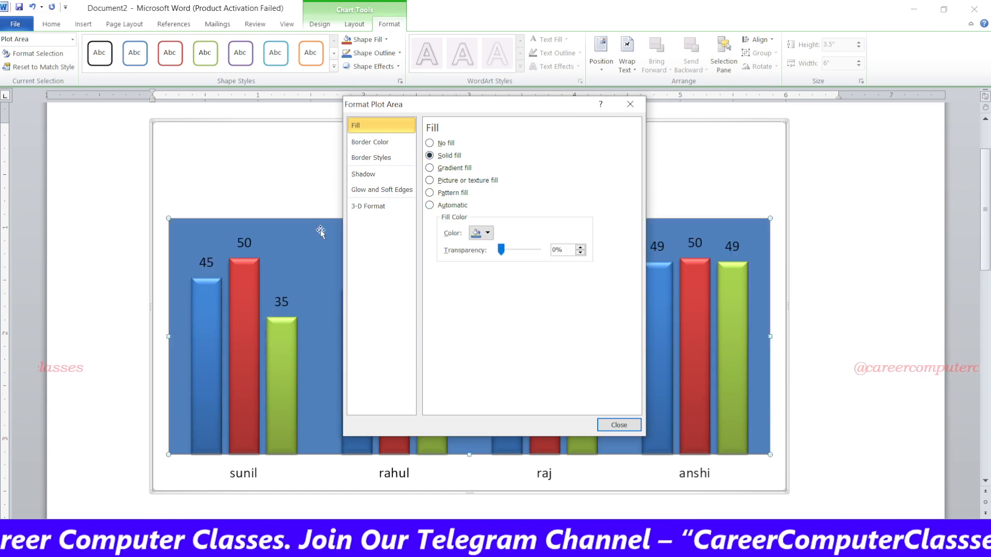
left_click_drag(447, 105, 783, 154)
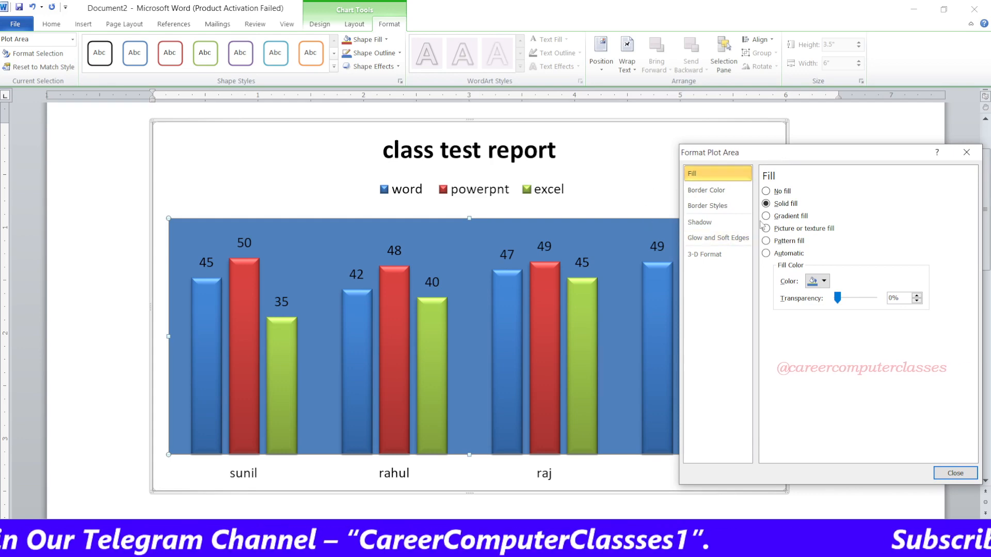
Step: Try a gradient fill on the plot area with the preset running from navy through purple and red to orange
left_click(789, 217)
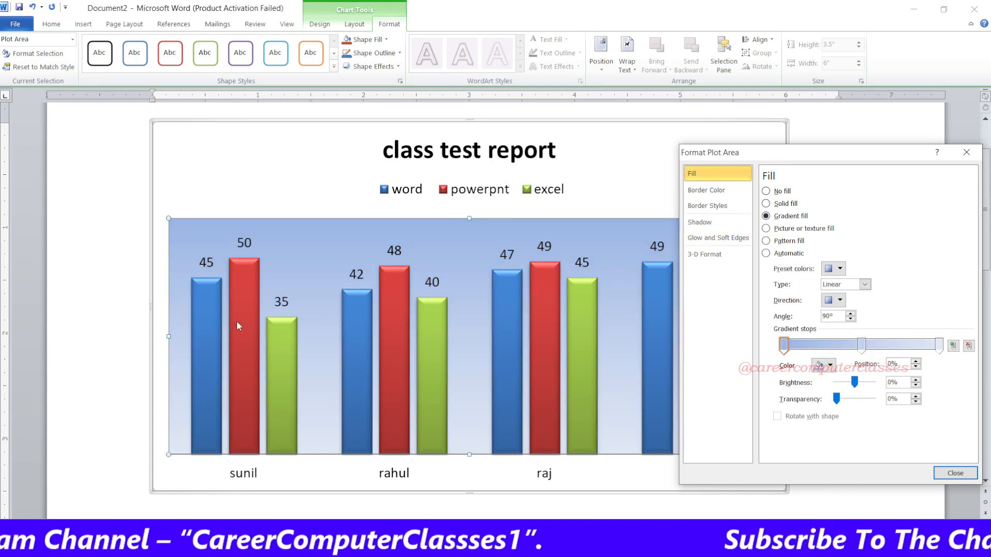
left_click(840, 269)
left_click(832, 307)
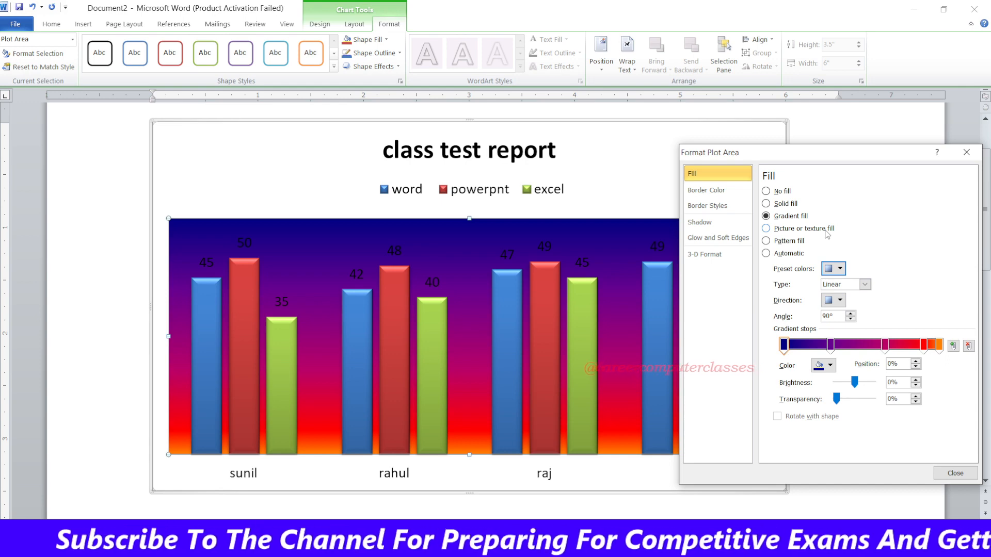
Step: Switch the plot area to a picture or texture fill and browse the picture files without inserting one
left_click(826, 230)
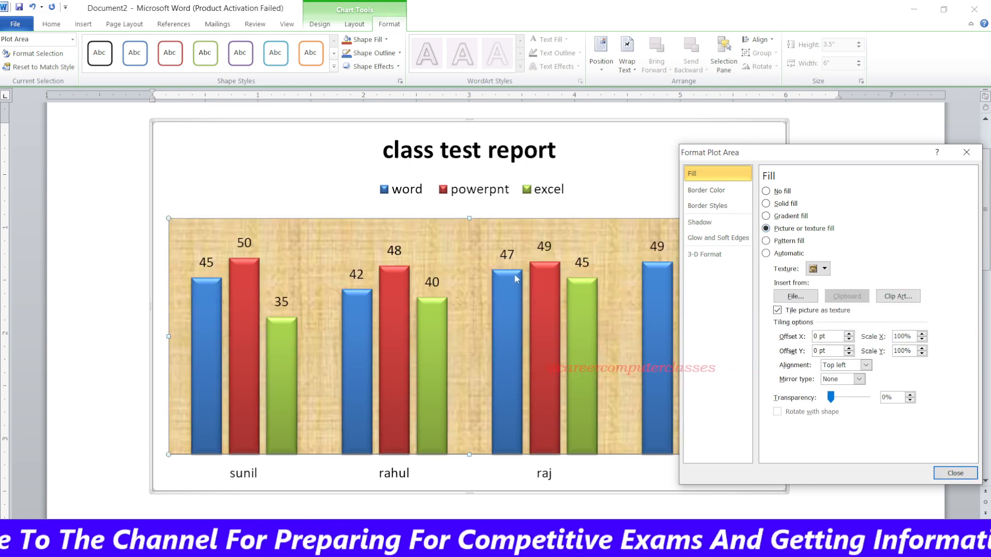
left_click(795, 297)
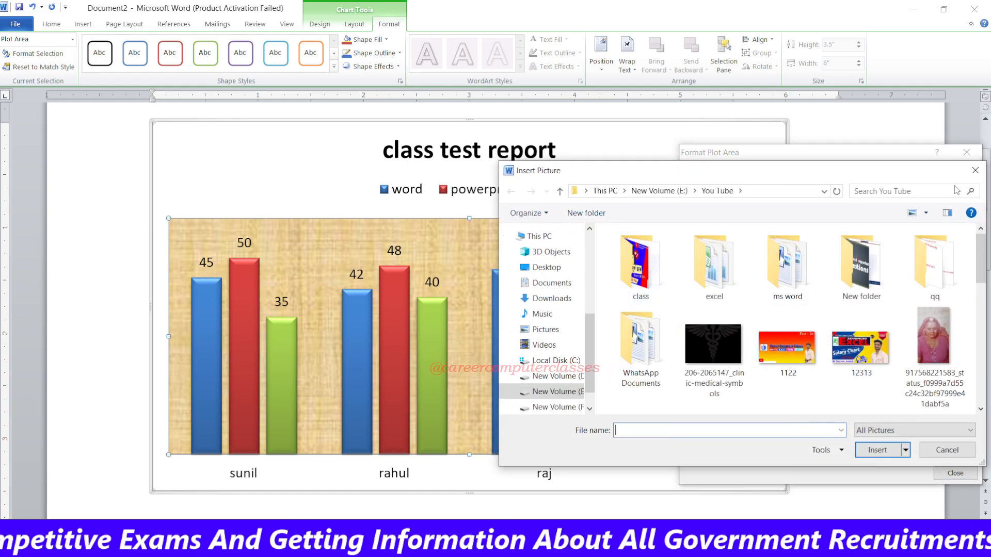
left_click(975, 170)
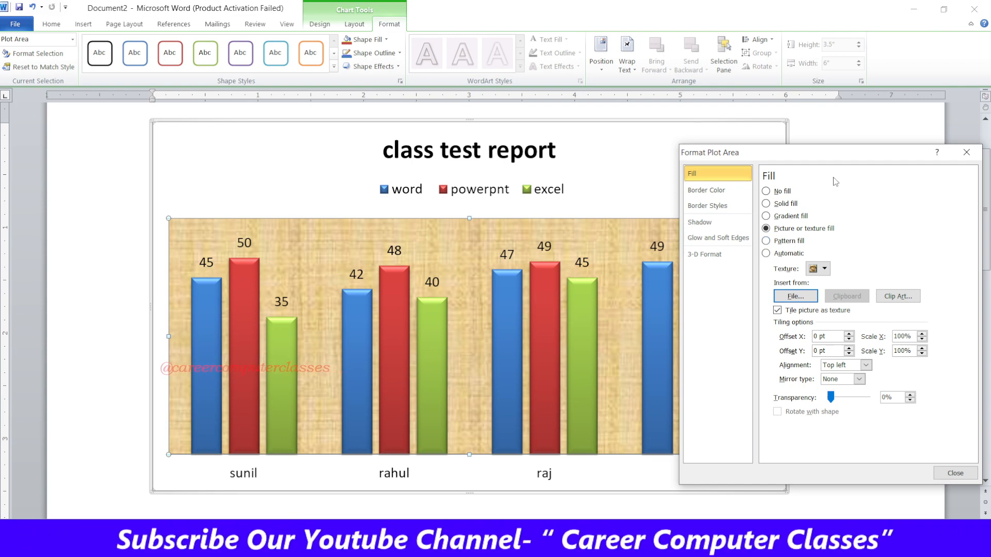
Step: Fill the plot area with the football helmet clip art and set the picture's transparency to 73%
left_click(899, 297)
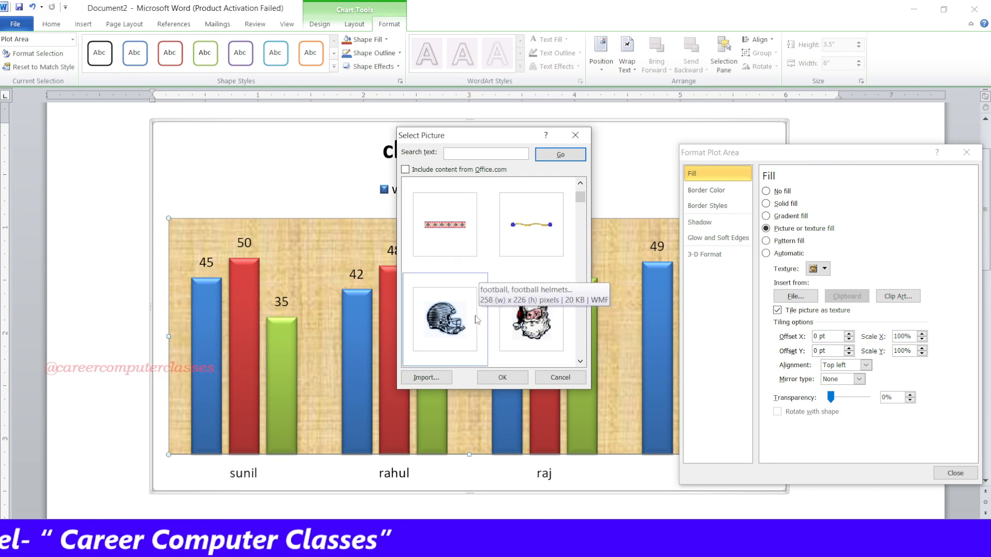
left_click(444, 310)
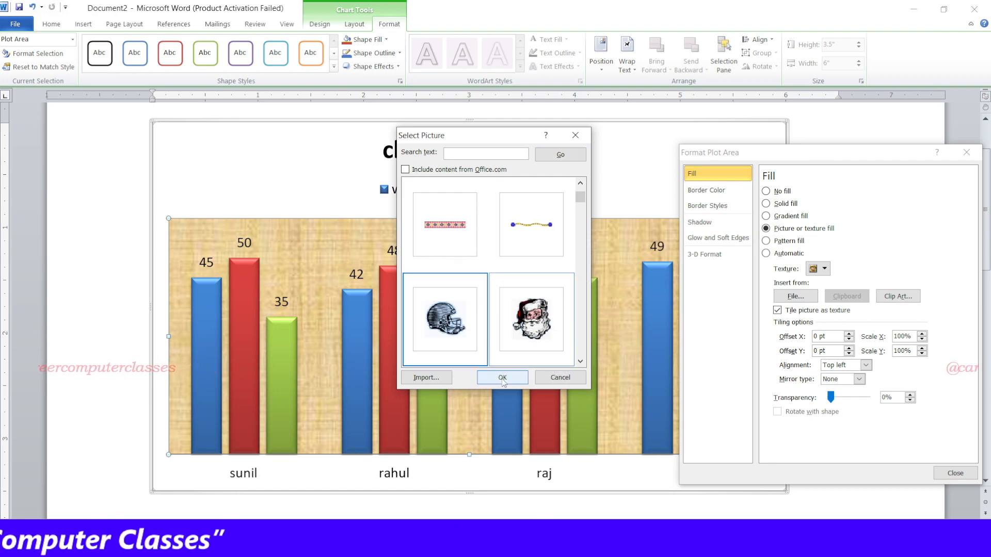
left_click(503, 377)
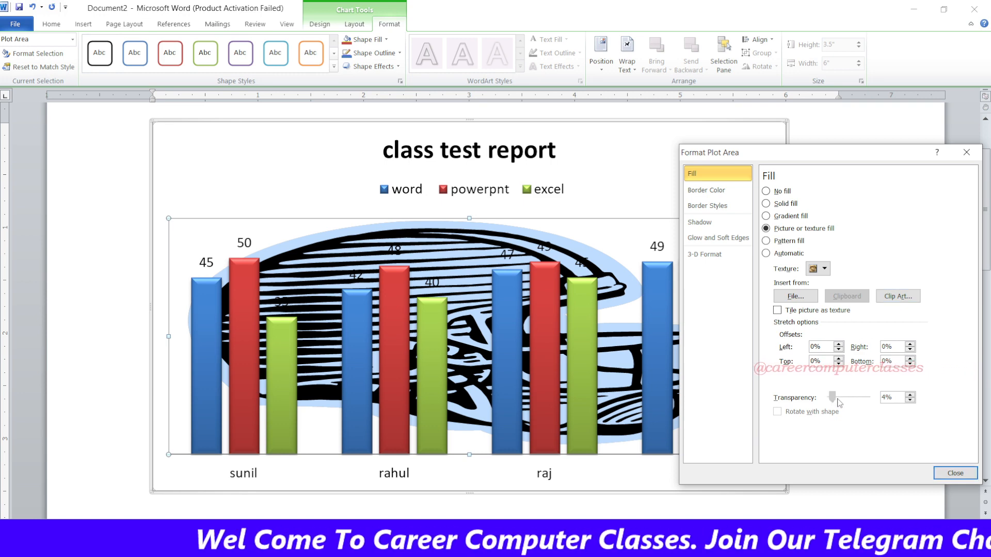
left_click_drag(832, 397, 861, 403)
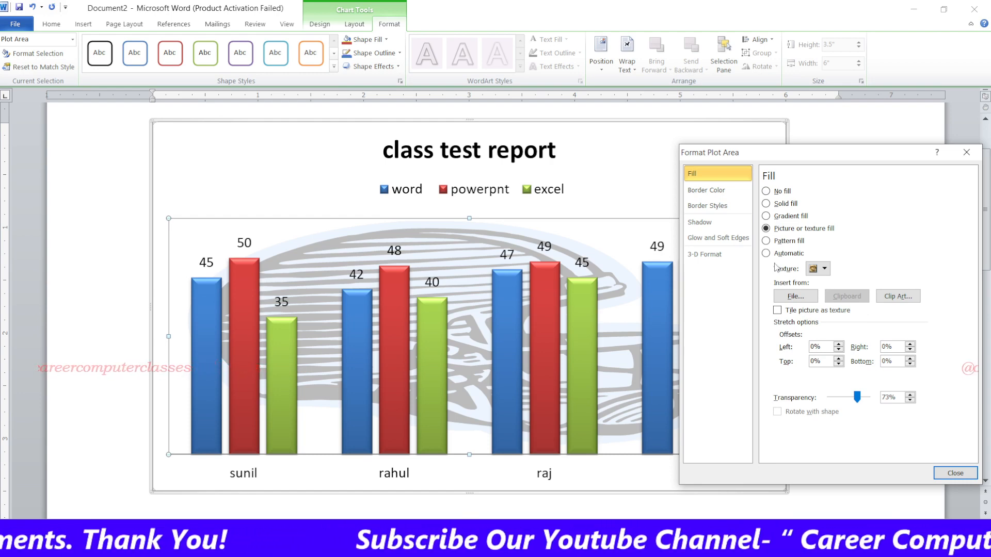
Step: Try a solid line and a preset gradient line as the plot area's border, and return the border color to Automatic
left_click(733, 199)
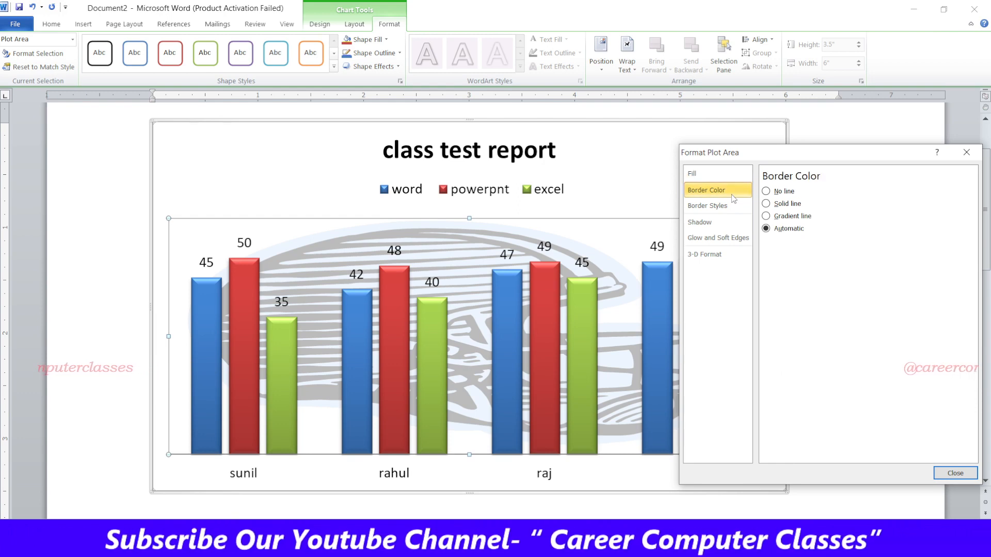
left_click(766, 203)
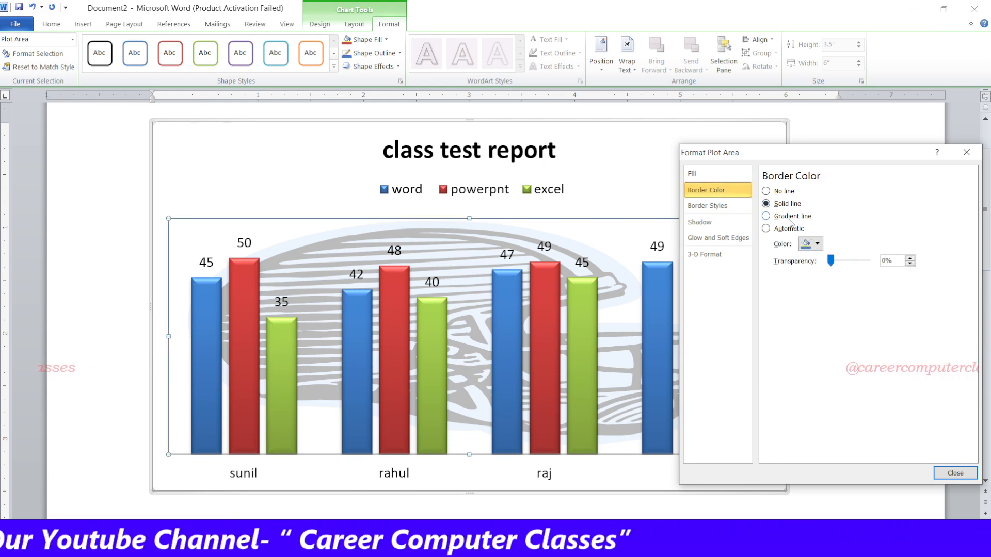
left_click(766, 215)
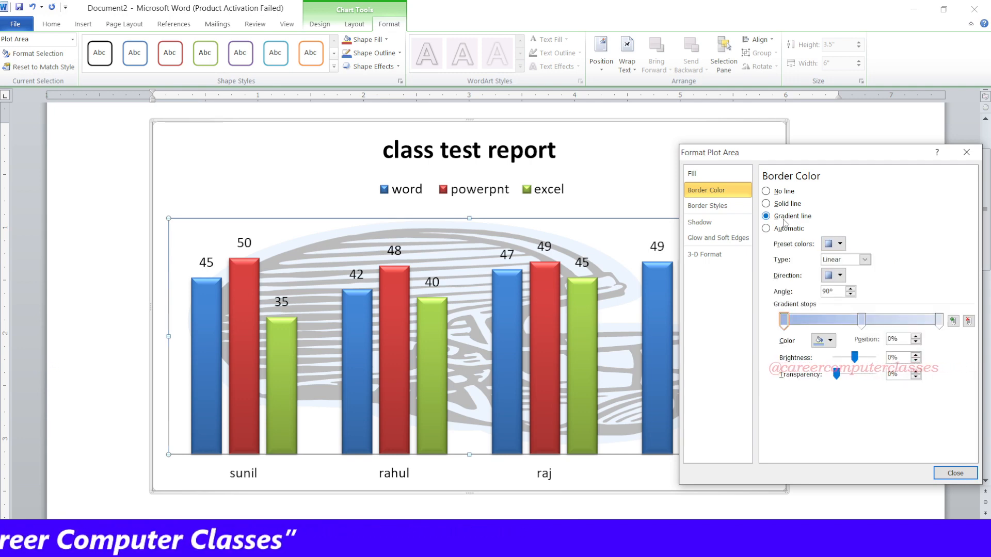
left_click(842, 244)
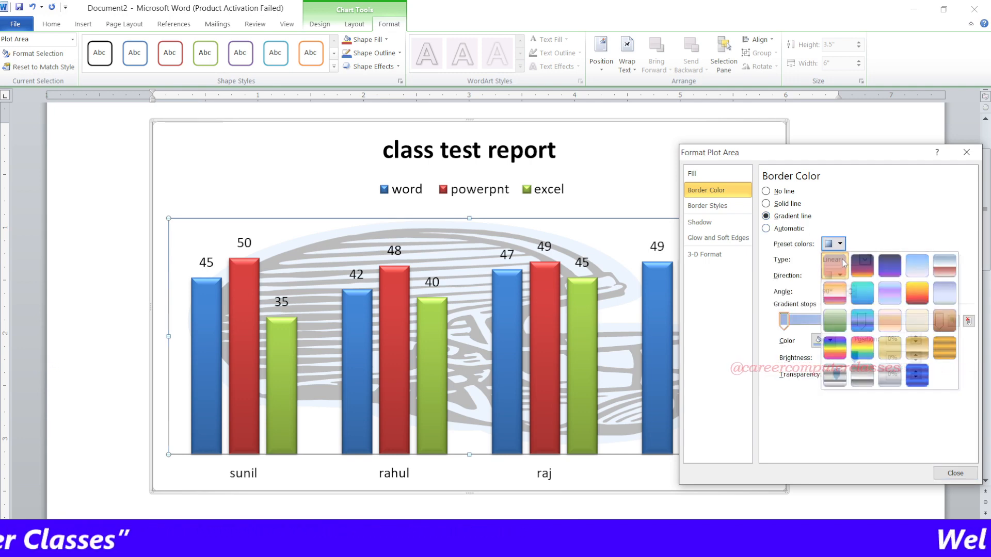
left_click(874, 265)
left_click(781, 228)
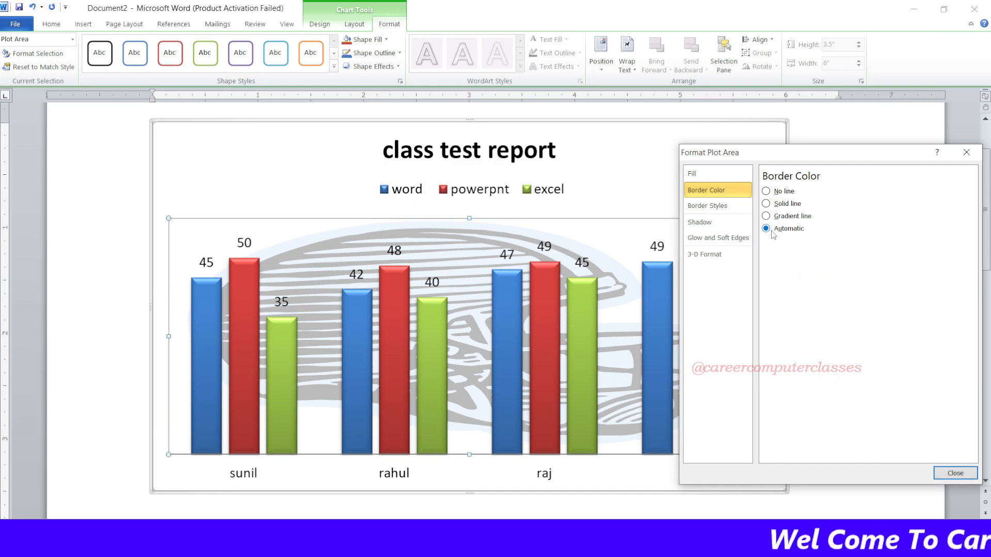
Step: Apply a gradient line to the plot area's border using the preset running from navy through purple and red to orange
left_click(788, 216)
left_click(837, 244)
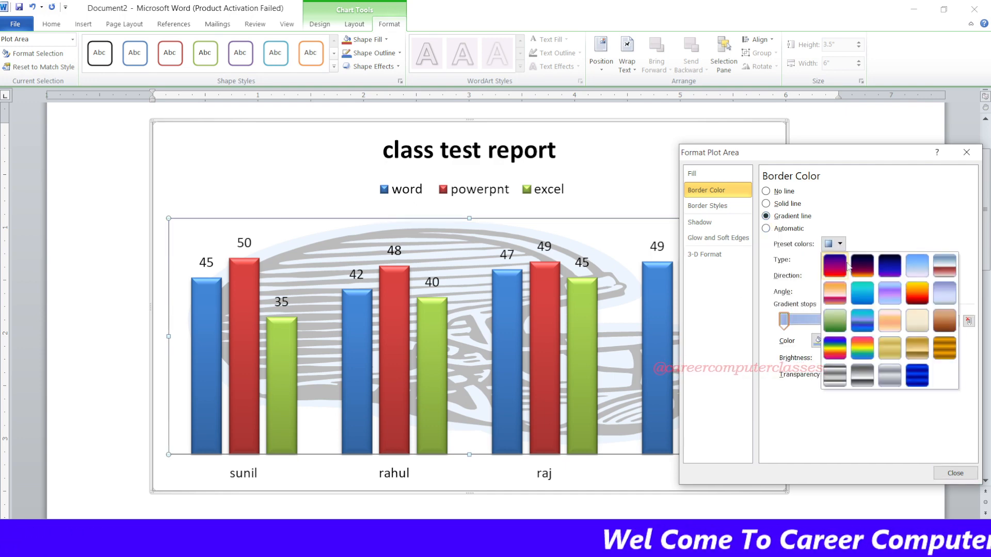
left_click(874, 266)
Step: Set the width of the plot area's border to 3.75 pt
left_click(713, 206)
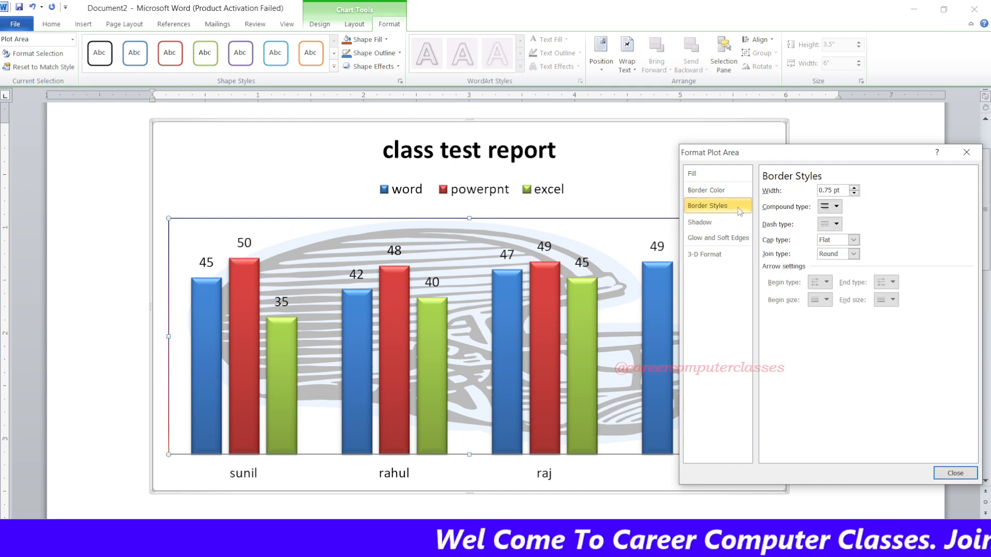
left_click(854, 188)
left_click(854, 188)
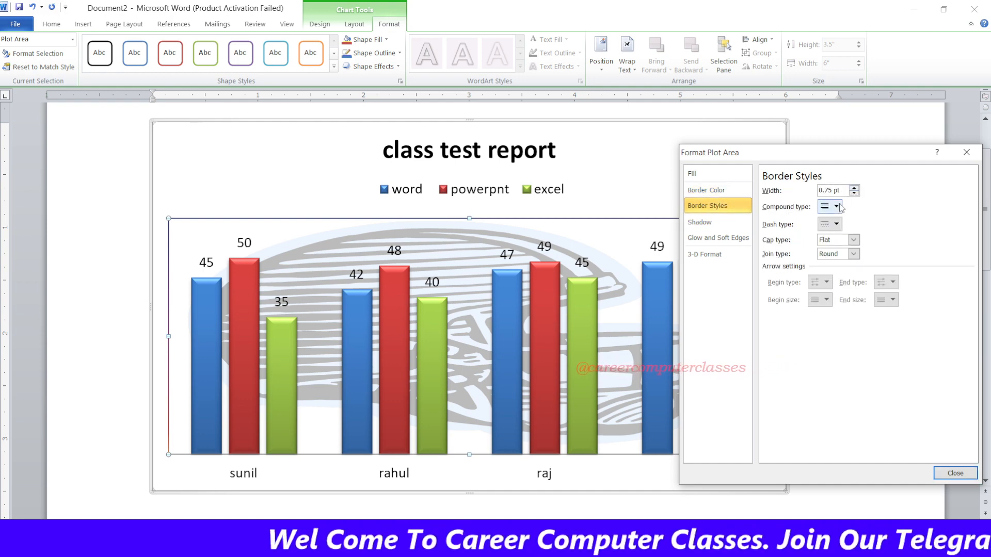
left_click(854, 188)
left_click(854, 188)
left_click(854, 188)
left_click(854, 188)
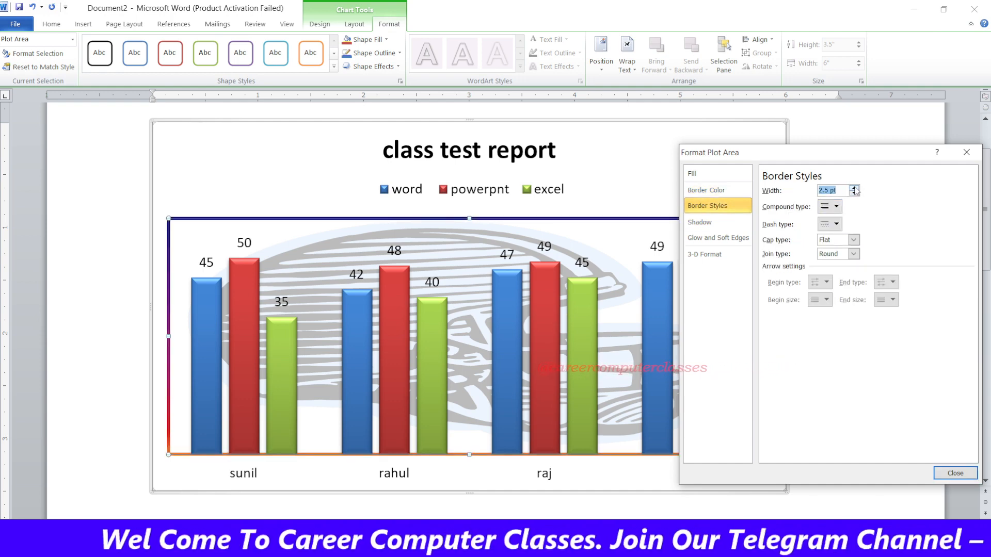
left_click(854, 188)
left_click(854, 188)
left_click(854, 188)
left_click(854, 188)
left_click(854, 188)
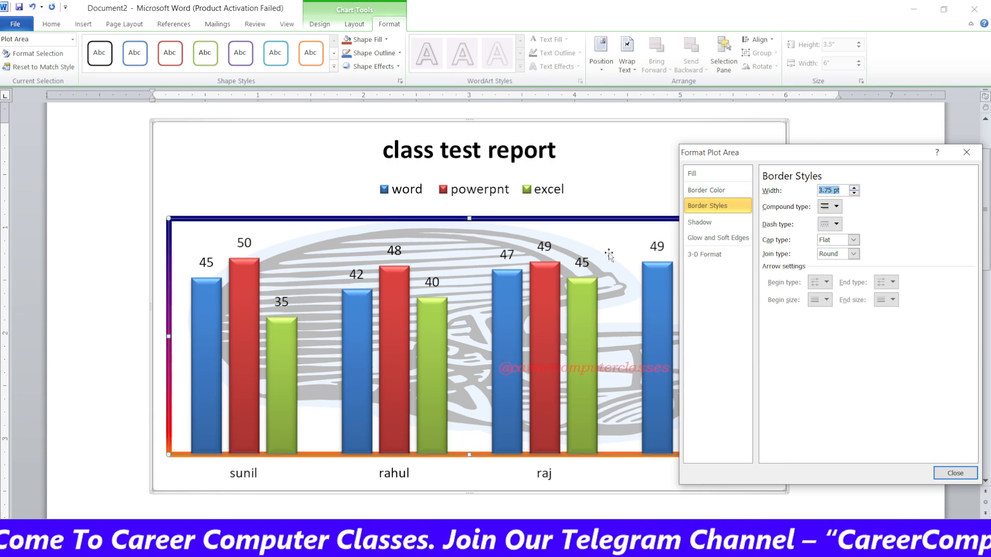
Step: Give the plot area's border a compound type pairing a thick and a thin line, with a solid dash type
left_click(832, 206)
left_click(844, 249)
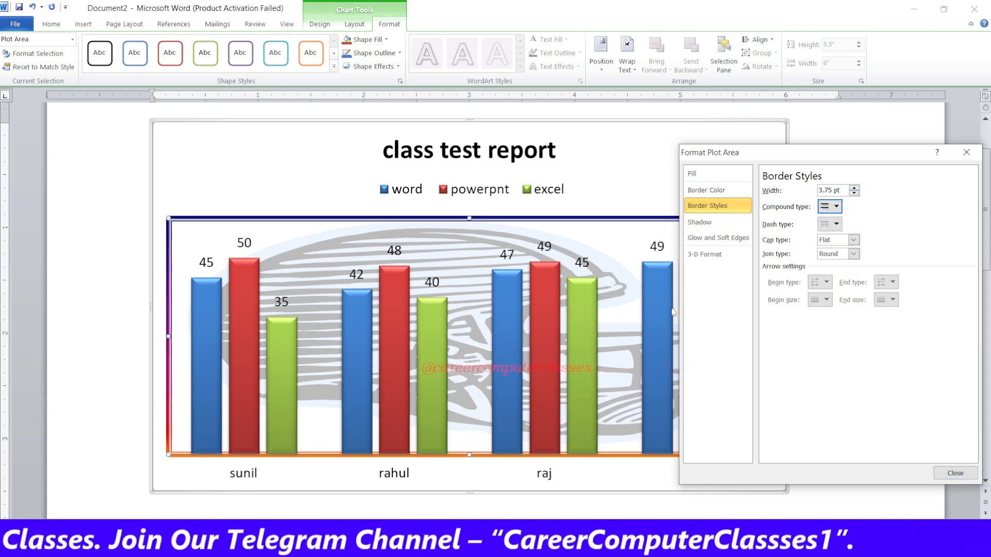
left_click(830, 223)
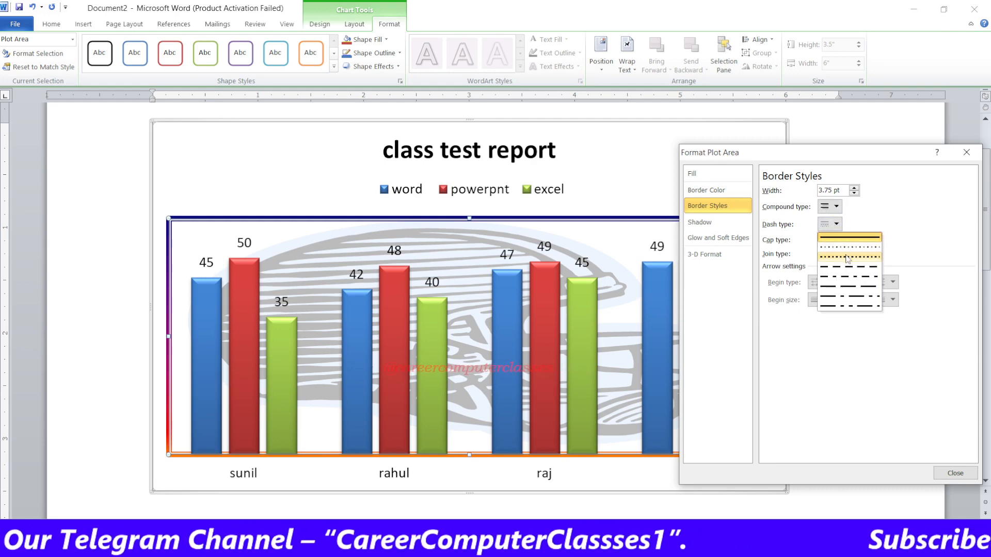
left_click(851, 237)
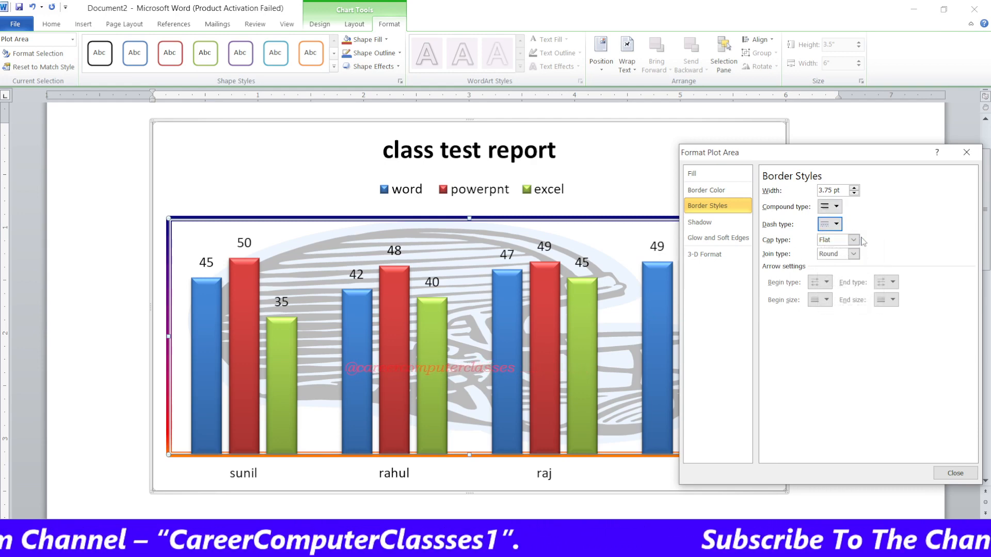
Step: Set the cap type of the plot area's border to Round
left_click(857, 241)
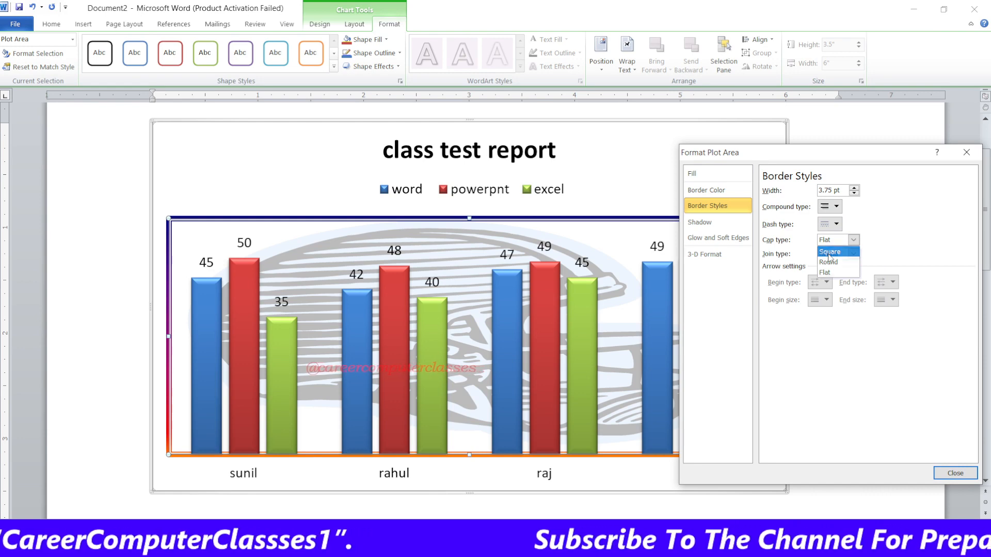
left_click(837, 248)
left_click(854, 239)
left_click(831, 262)
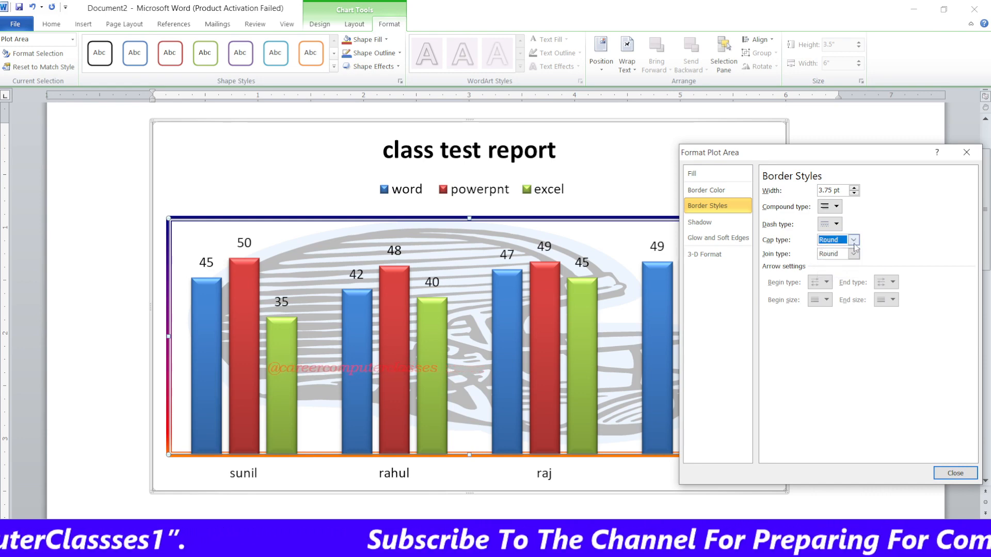
left_click(855, 241)
left_click(854, 242)
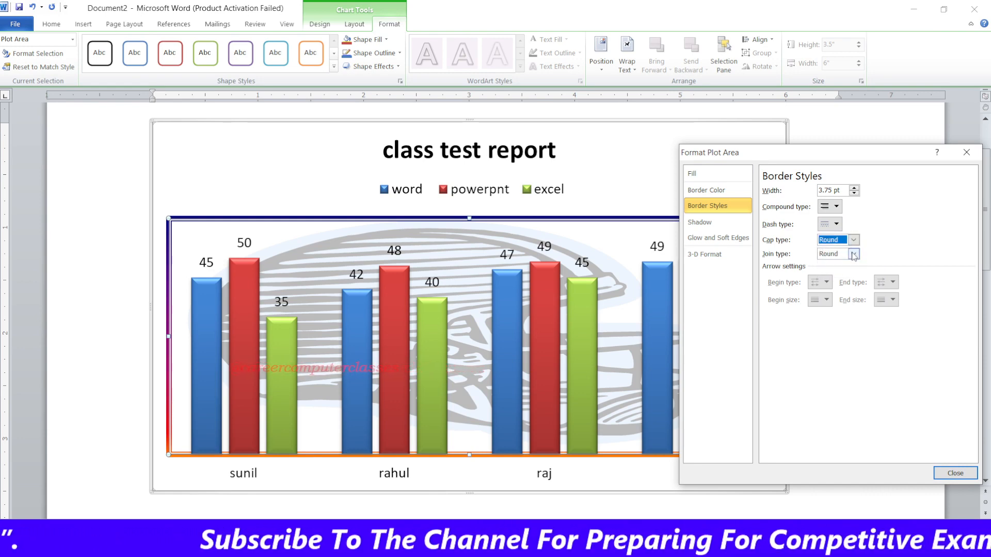
Step: Apply the outer shadow preset with a 135° angle and 4 pt blur to the plot area
left_click(712, 222)
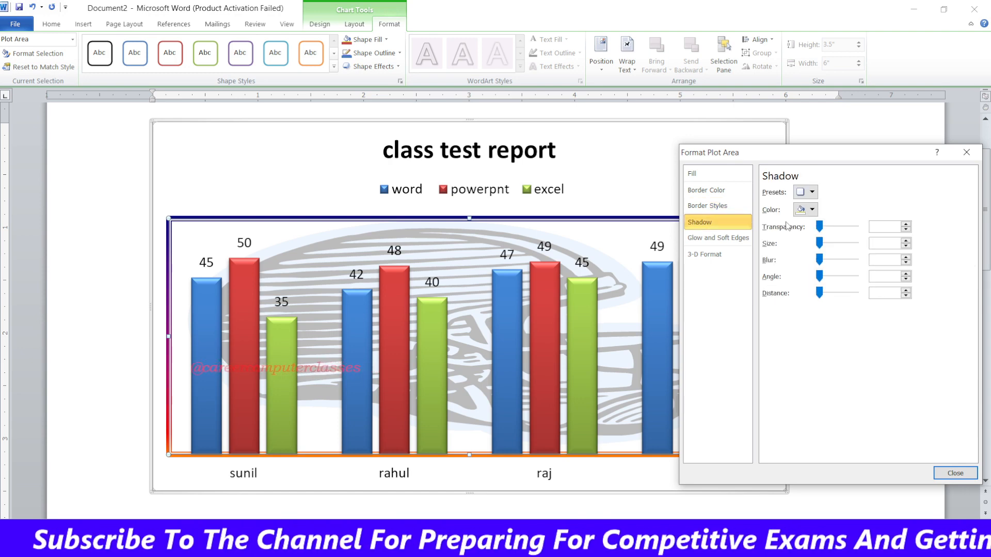
left_click(813, 192)
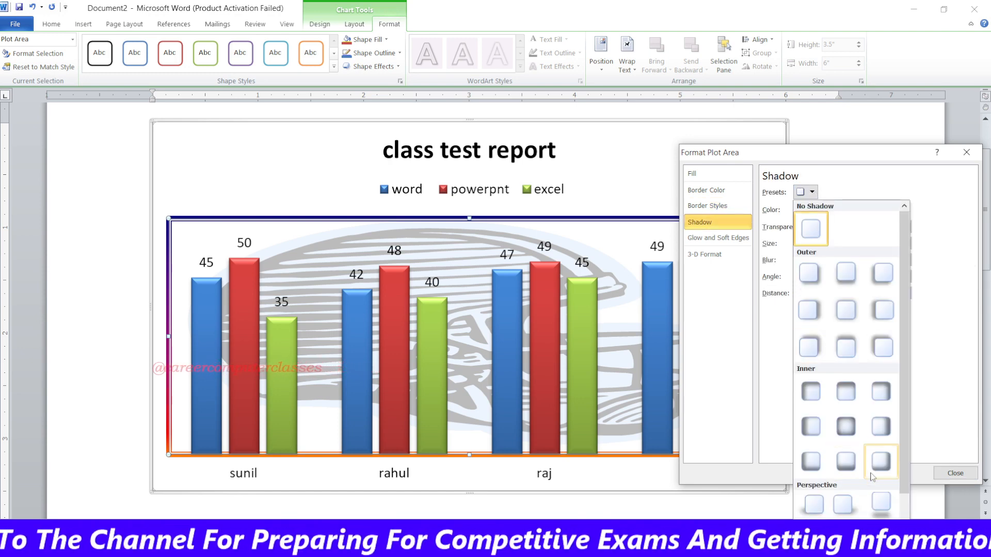
left_click(883, 273)
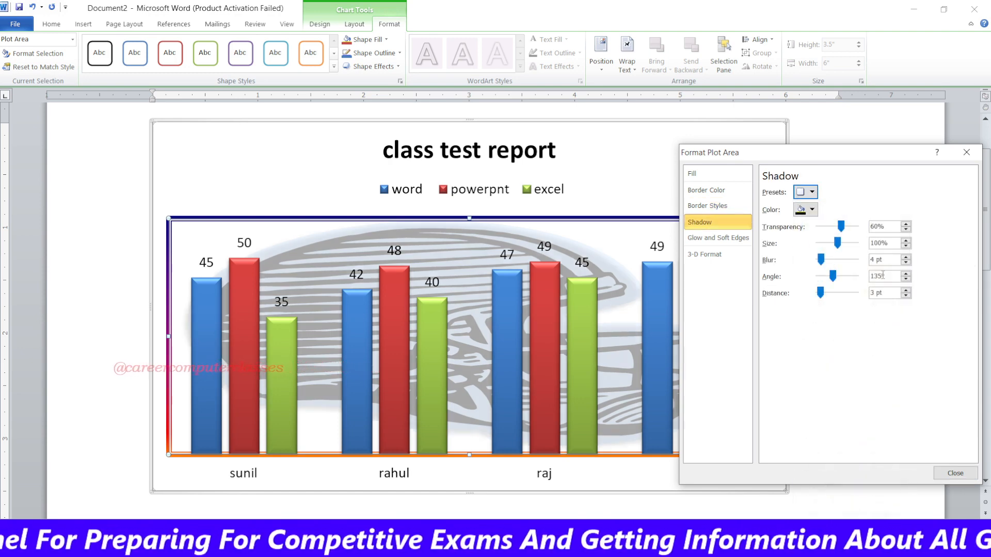
Step: Try the 18 pt blue glow on the plot area, and settle on the 8 pt aqua glow variation
left_click(738, 238)
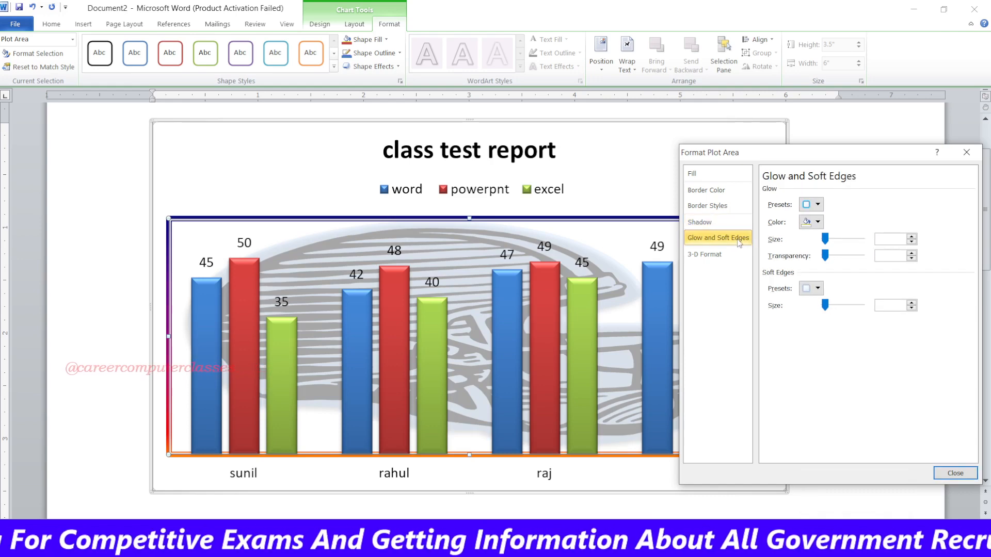
left_click(819, 206)
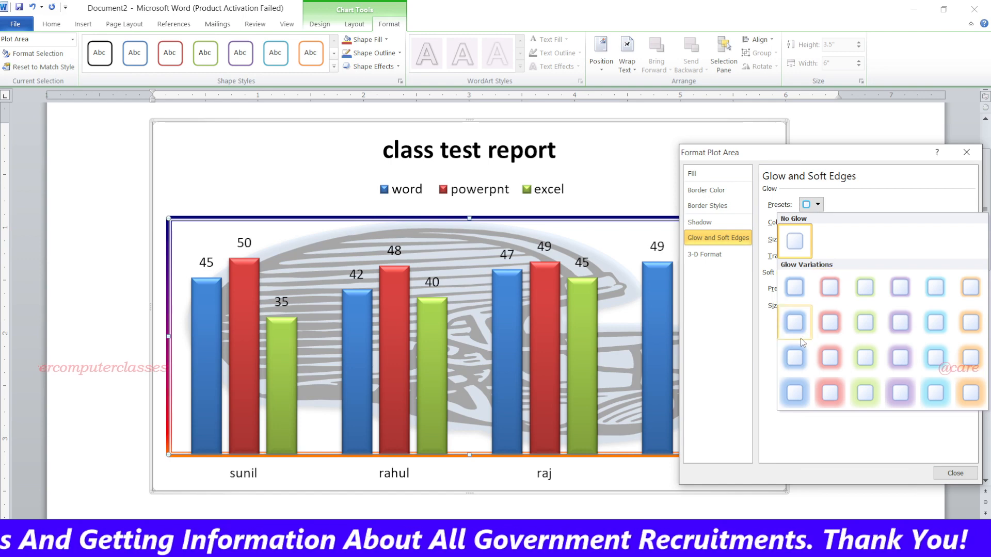
left_click(795, 393)
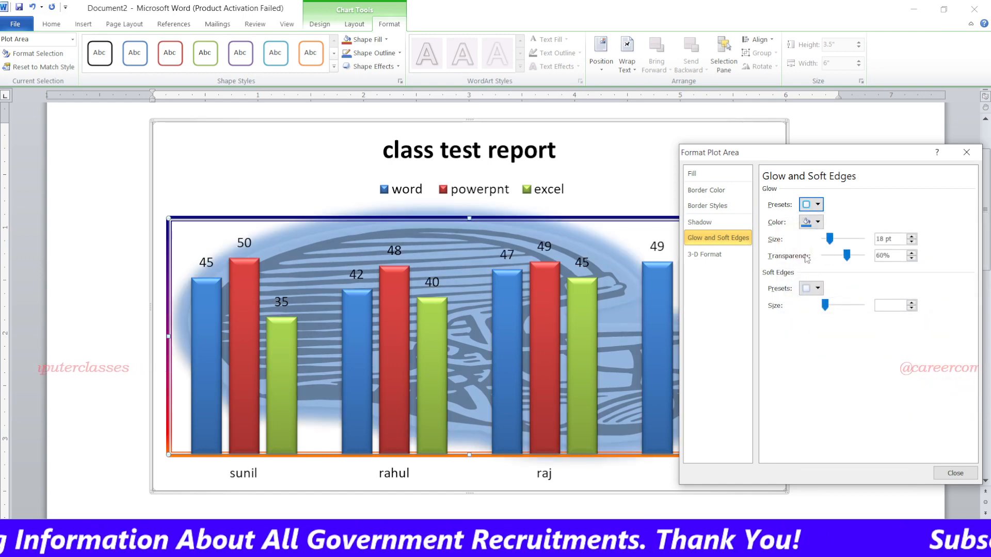
left_click(815, 210)
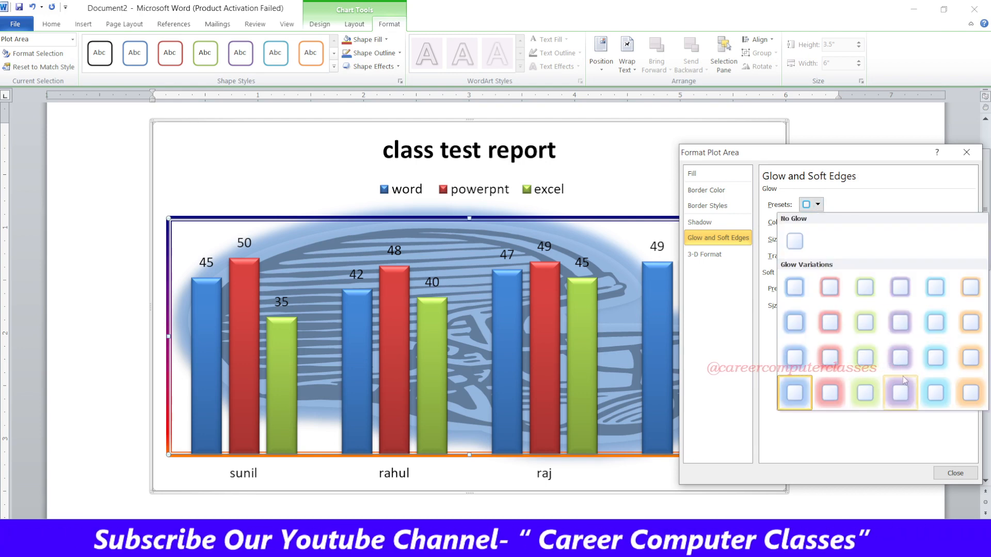
left_click(936, 323)
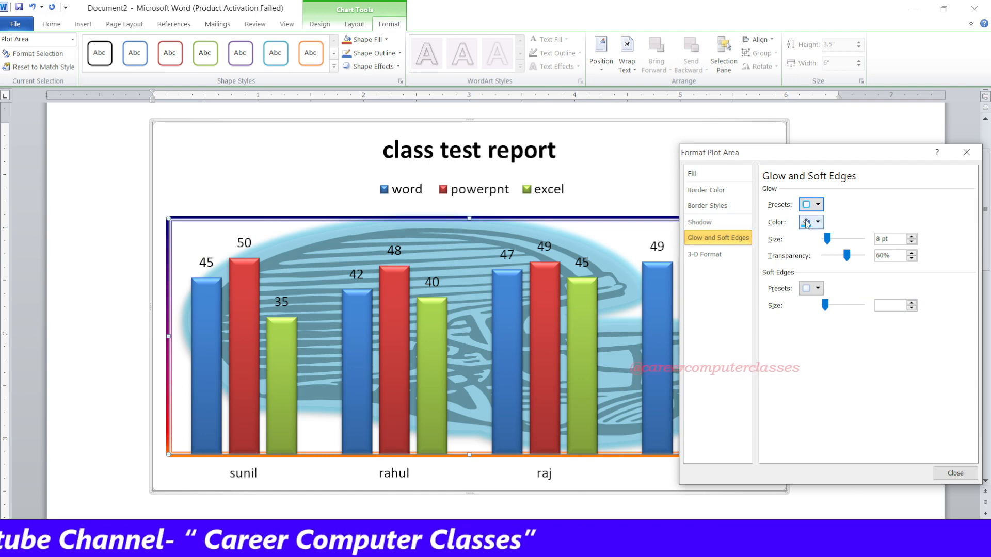
Step: Try two top bevel presets on the plot area, ending with the one 9 pt wide and 6 pt high, without a bottom bevel
left_click(732, 258)
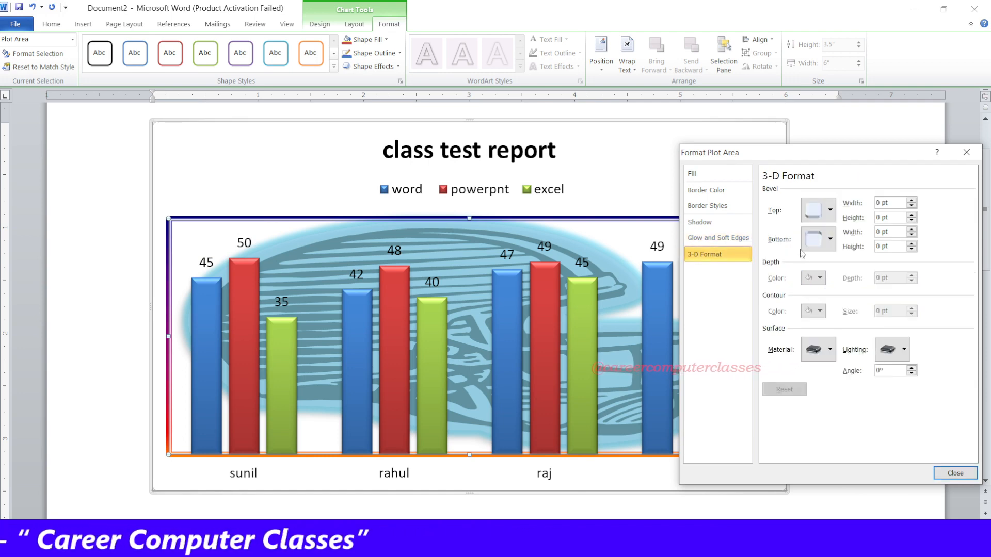
left_click(821, 210)
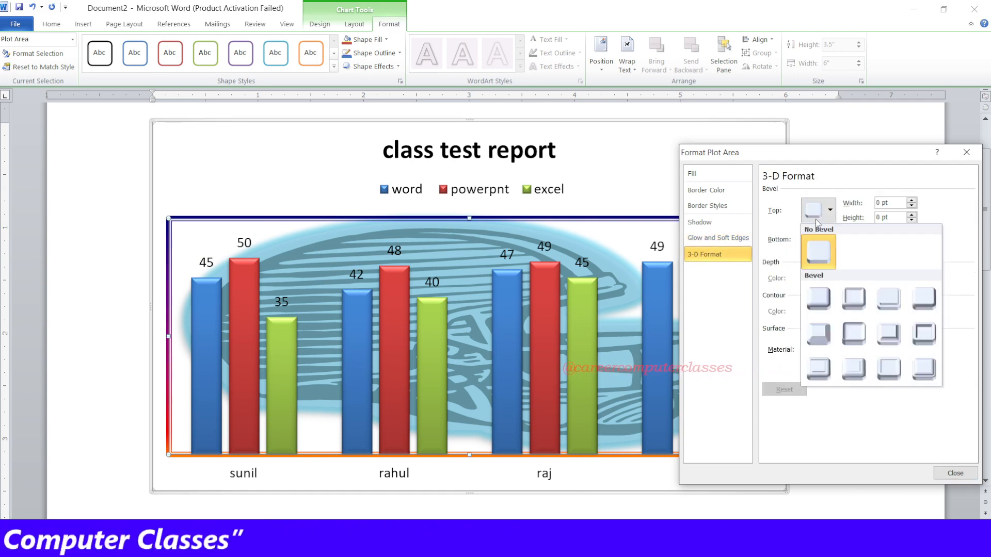
left_click(820, 298)
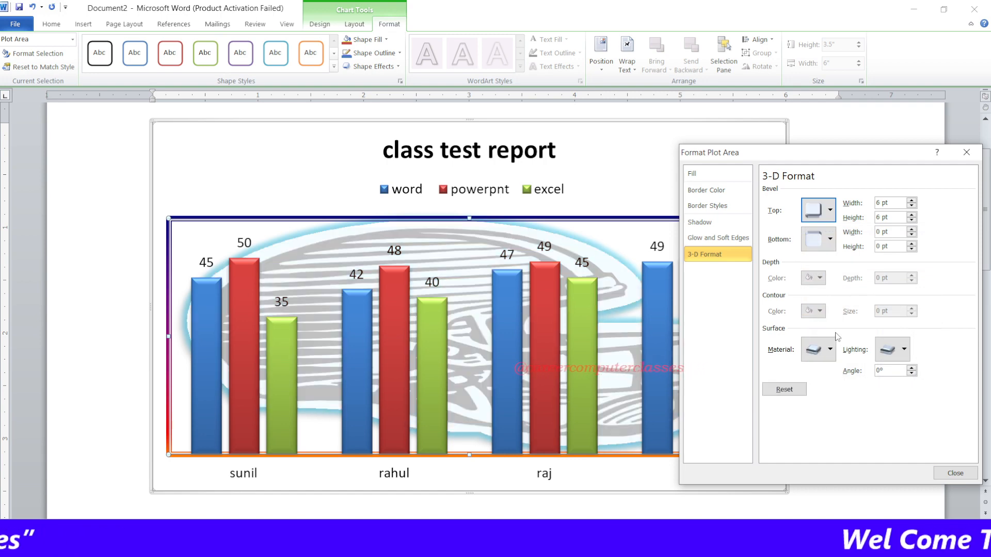
left_click(818, 210)
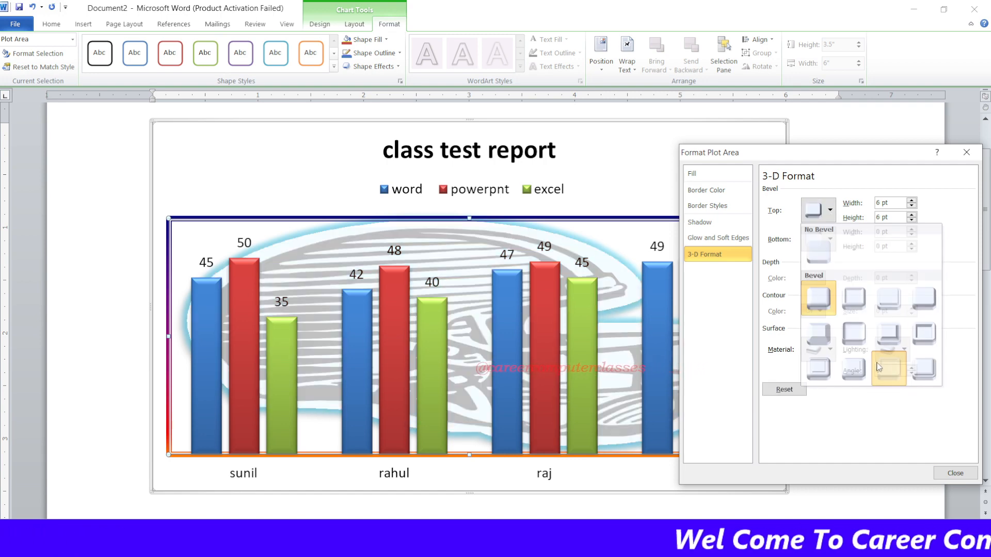
left_click(879, 368)
left_click(818, 239)
left_click(818, 252)
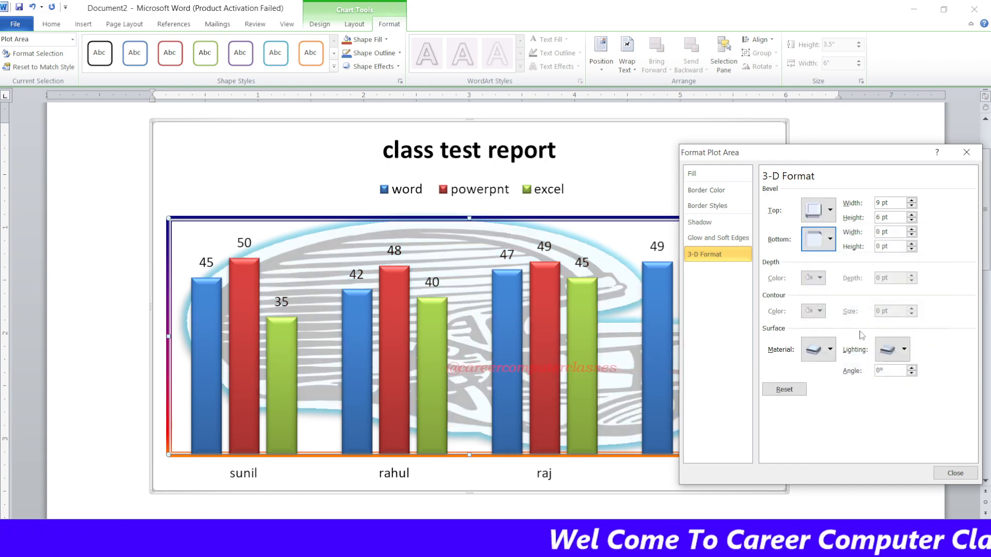
Step: Try a neutral lighting preset on the plot area, reset its 3-D formatting and close the formatting dialog
left_click(831, 353)
left_click(888, 350)
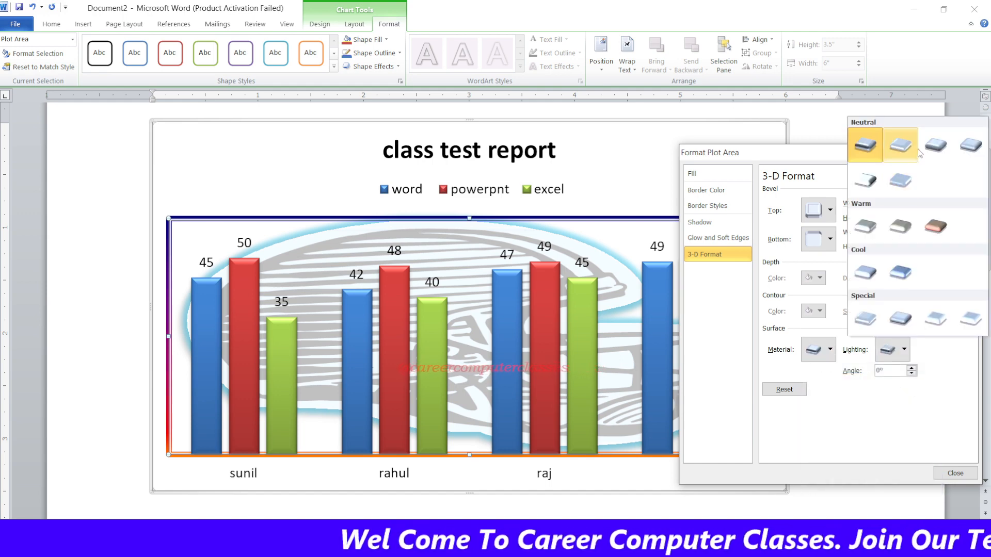
left_click(935, 145)
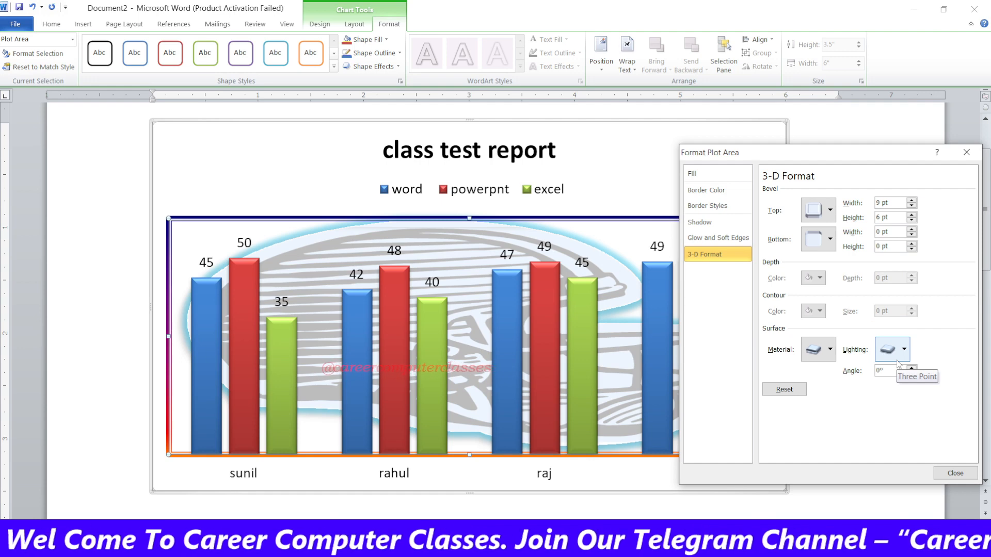
left_click(784, 390)
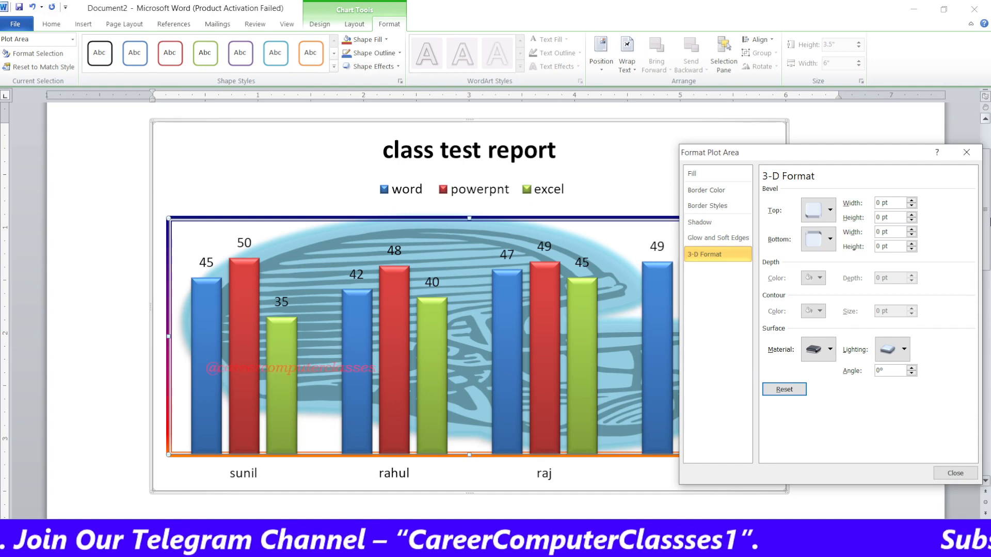
left_click(967, 153)
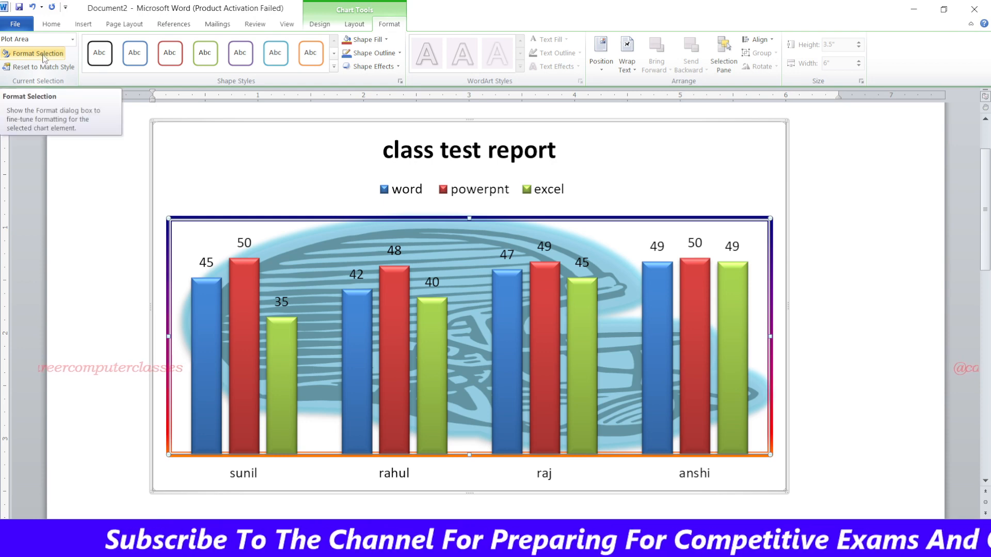
Step: Select the chart title as the current chart element and open its formatting options
left_click(73, 40)
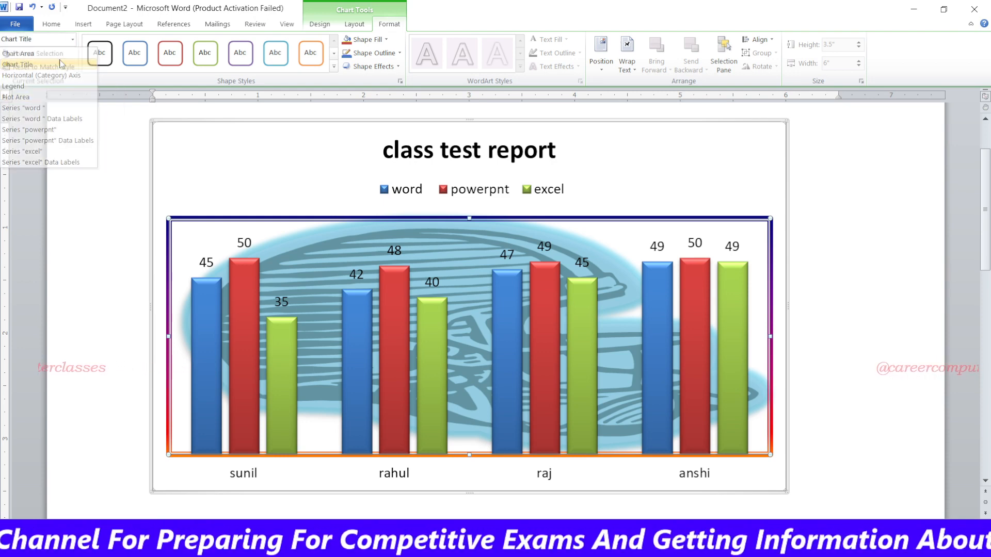
left_click(56, 61)
left_click(56, 55)
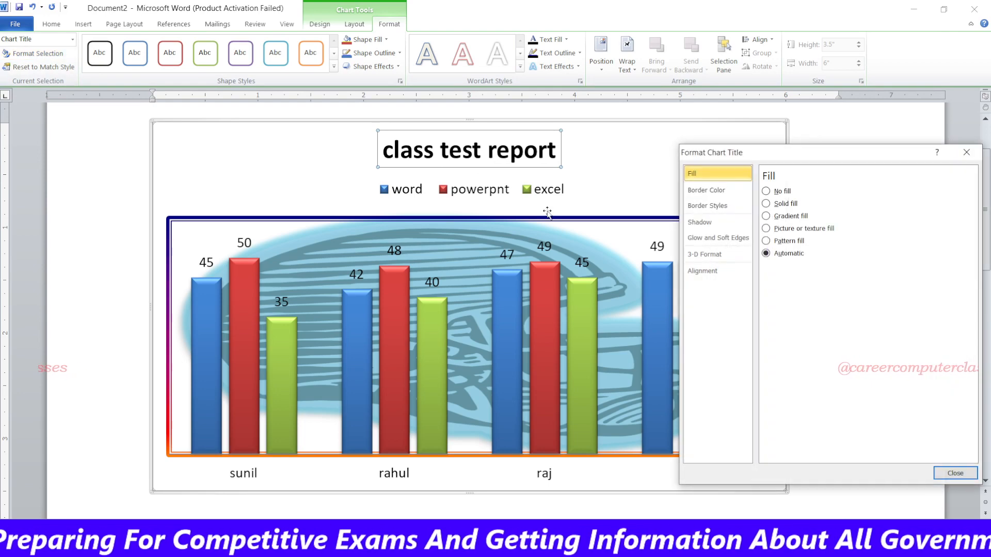
Step: Try a solid blue fill and a navy-to-orange gradient fill on the chart title
left_click(715, 190)
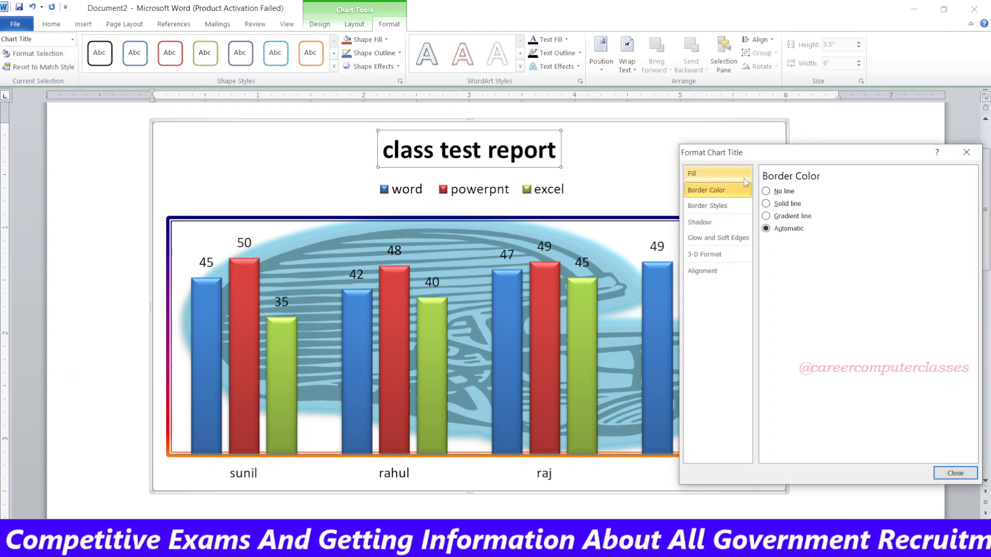
left_click(717, 173)
left_click(773, 204)
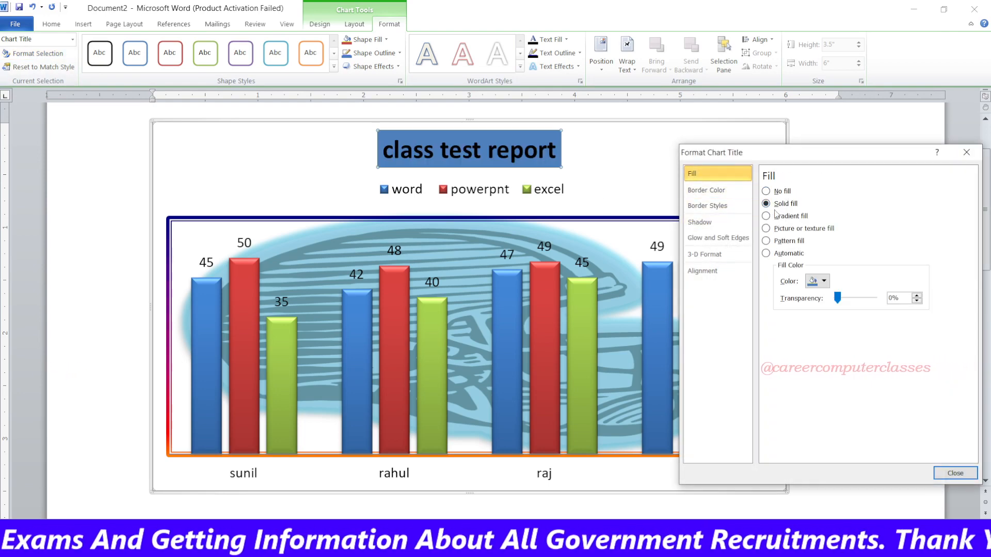
left_click(777, 216)
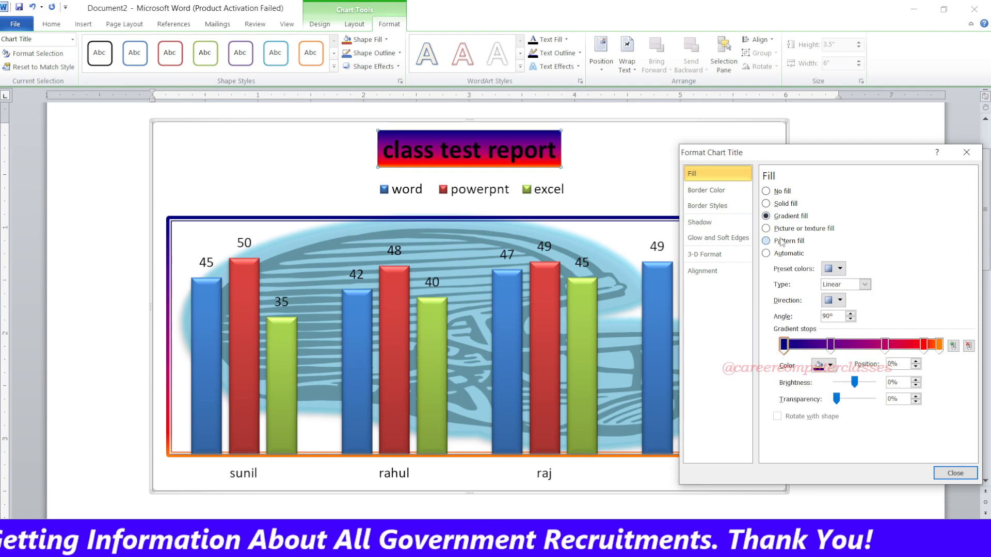
Step: Fill the chart title's background with the dark vertical stripe pattern
left_click(781, 242)
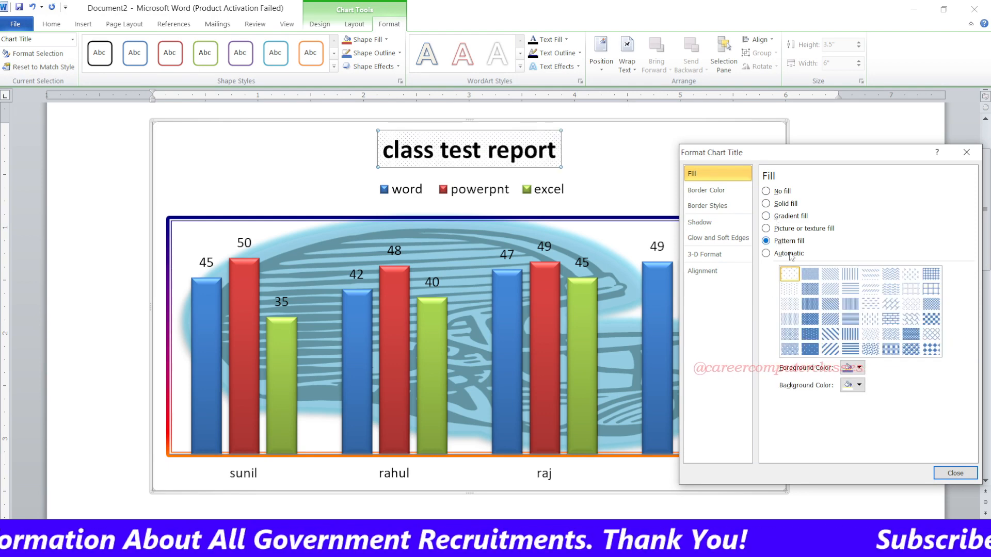
left_click(830, 288)
left_click(851, 334)
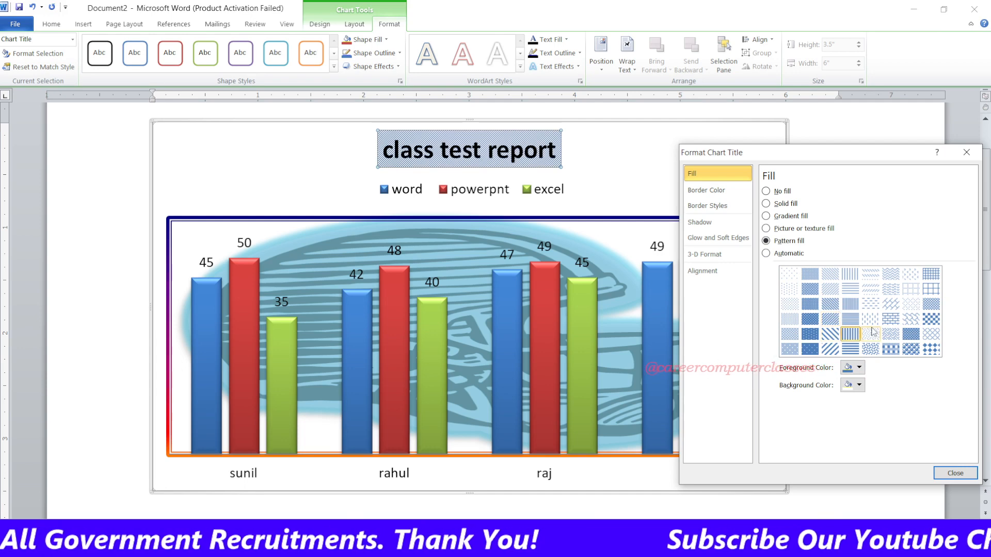
Step: Try two more pattern fills on the chart title, set it to no fill and reset it to match the chart style
left_click(870, 334)
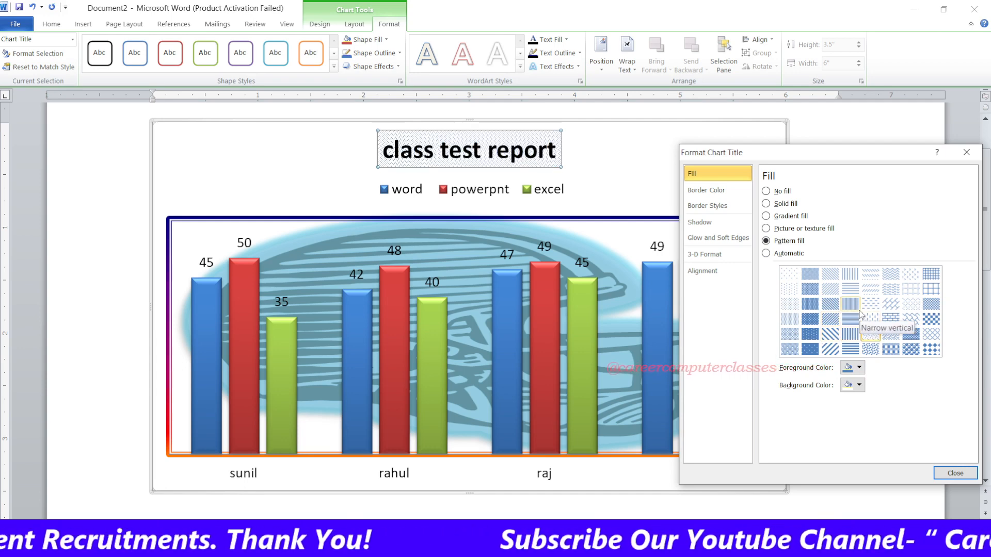
left_click(925, 350)
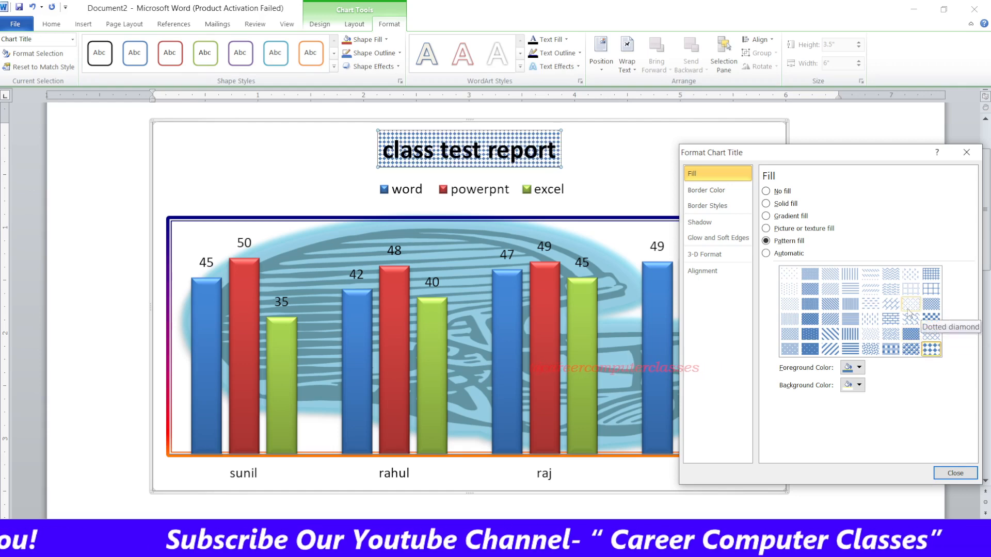
left_click(778, 193)
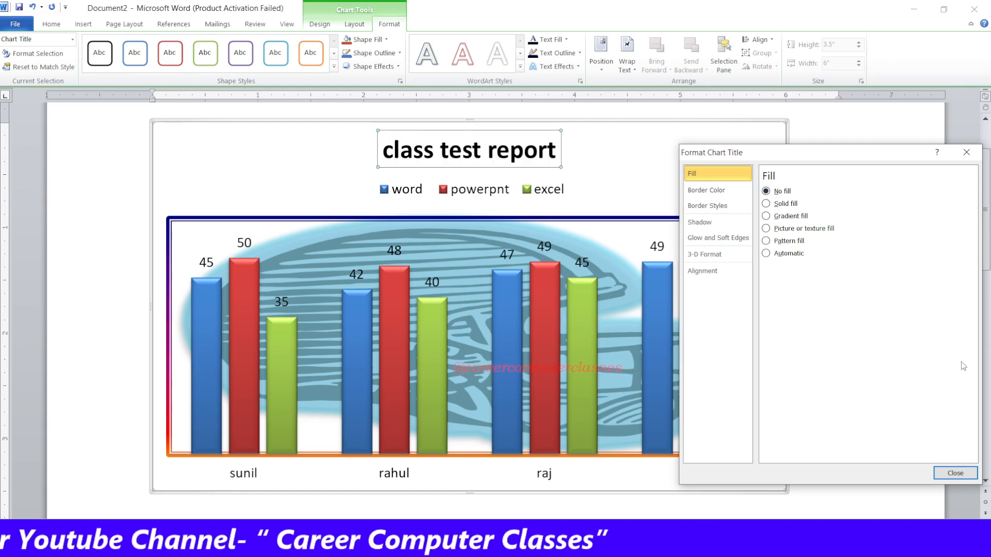
left_click(955, 474)
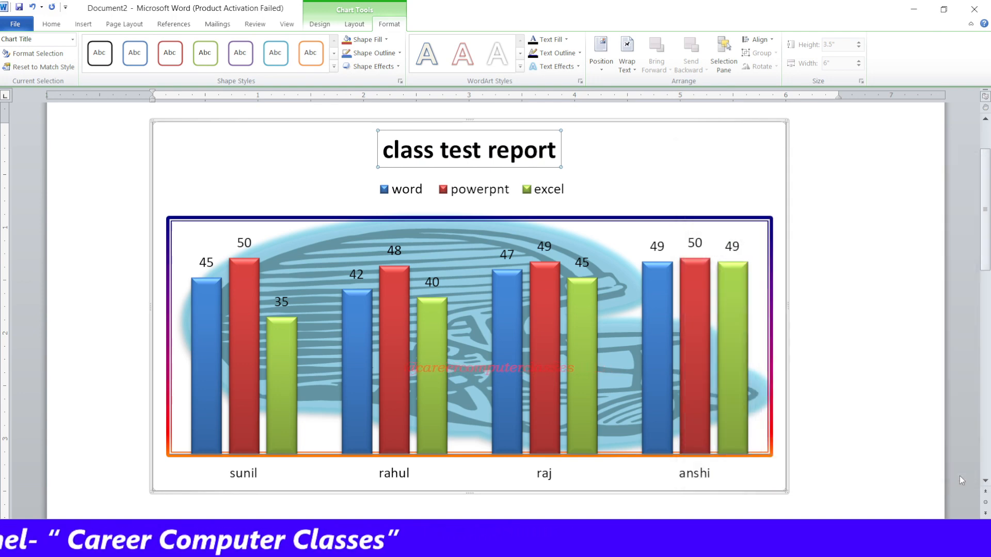
left_click(59, 71)
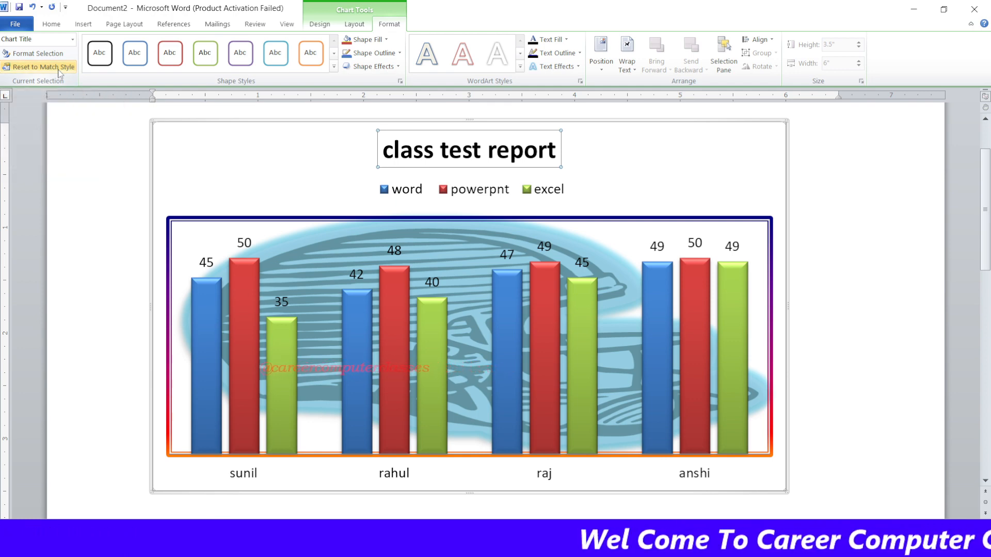
left_click(361, 179)
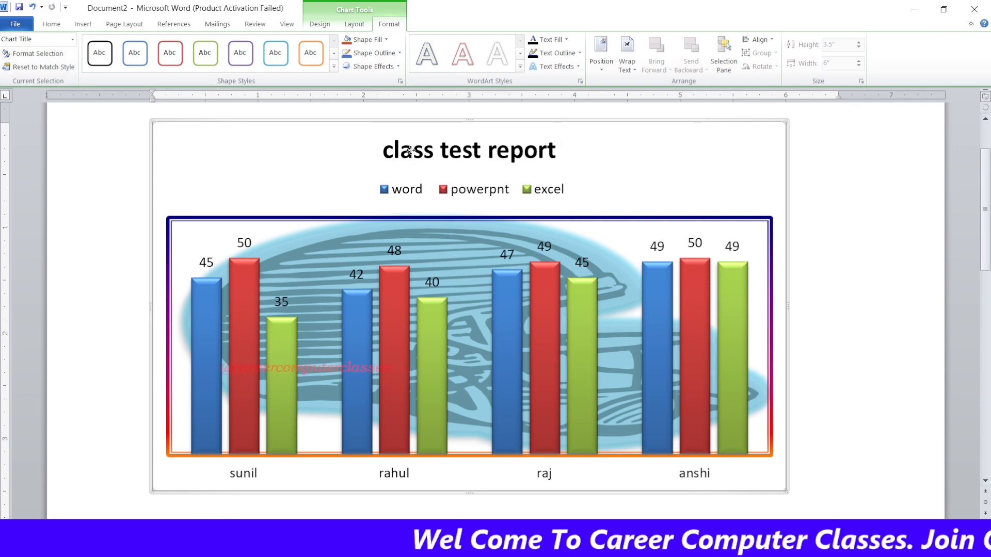
left_click(411, 151)
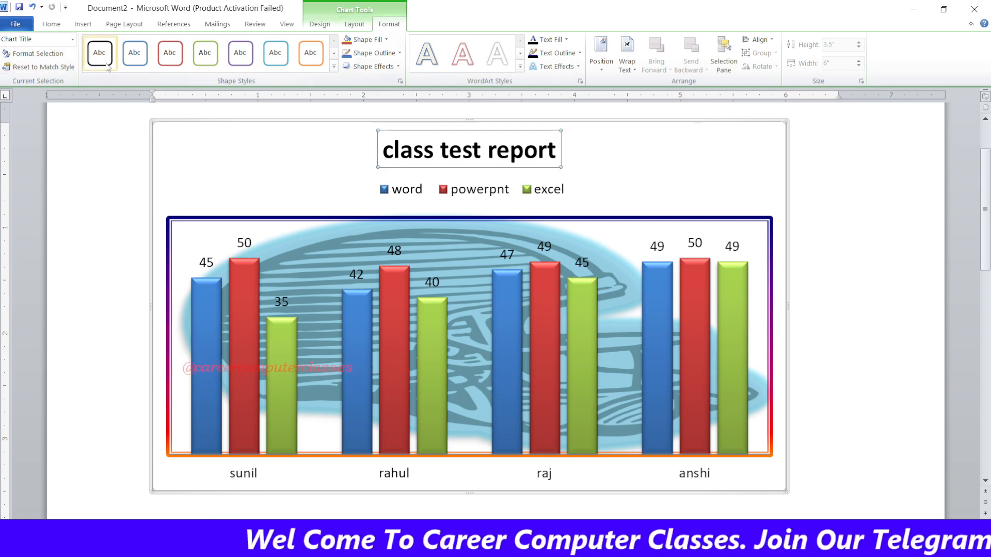
left_click(334, 66)
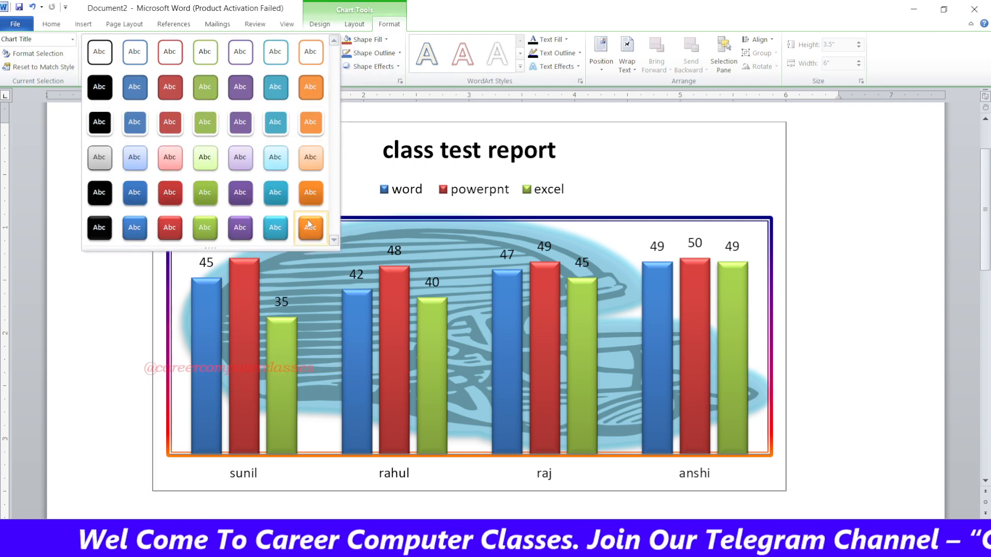
left_click(361, 132)
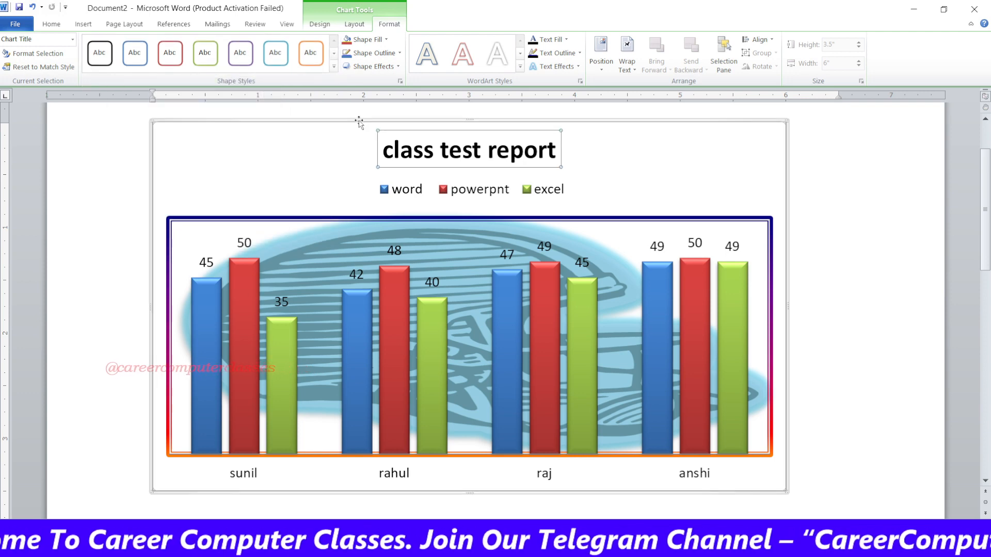
left_click(358, 123)
left_click(334, 66)
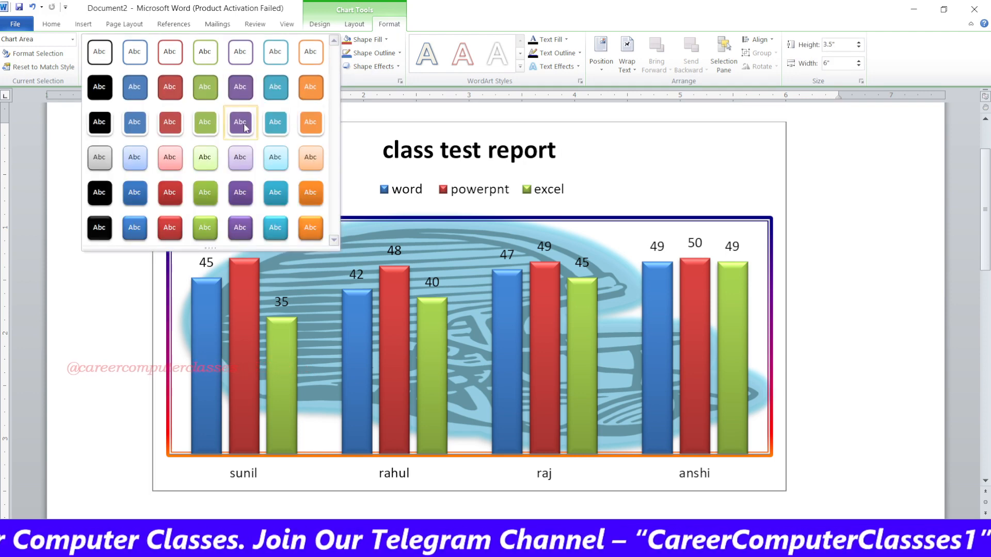
left_click(446, 200)
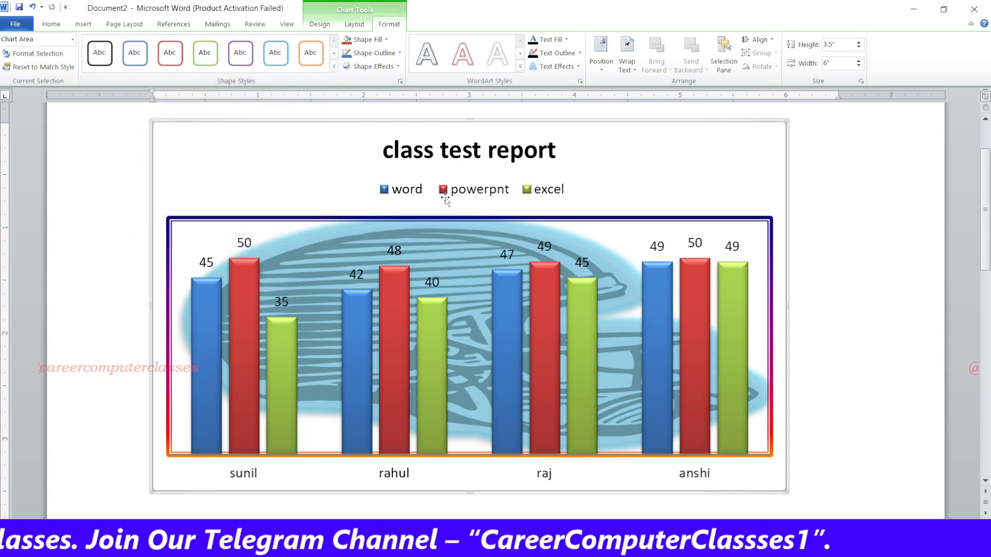
Step: Select the powerpnt legend entry, try a yellow shape fill and apply the light orange gradient shape style to the series
left_click(447, 194)
left_click(447, 194)
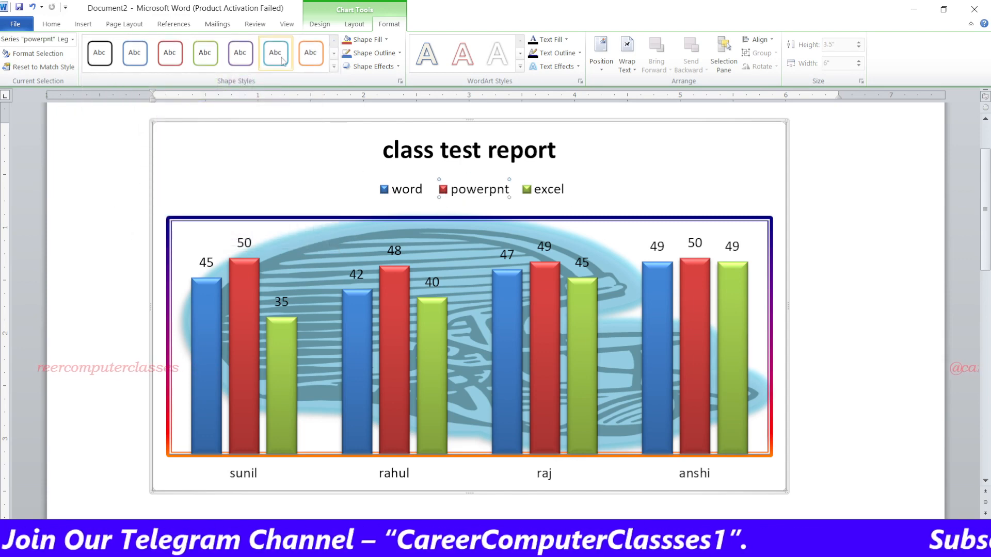
left_click(363, 41)
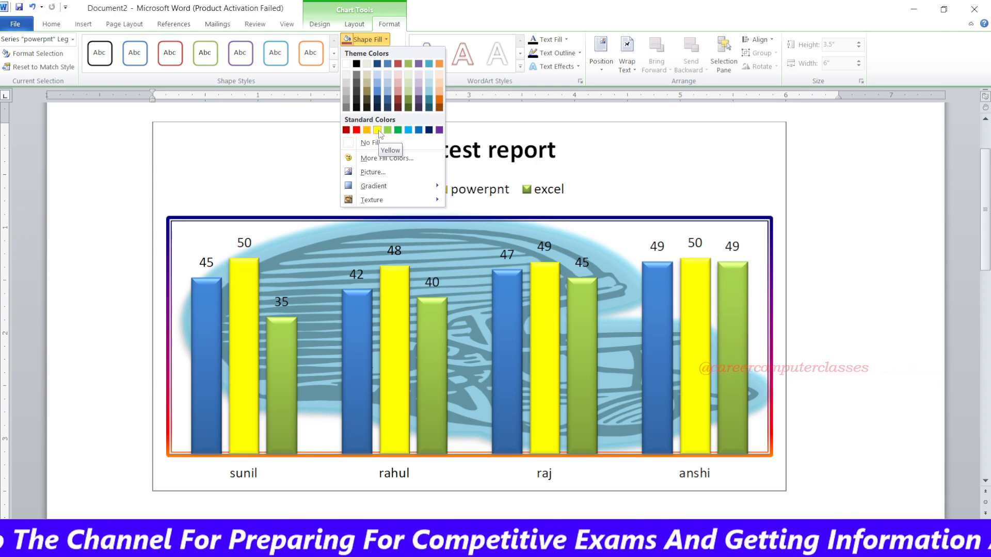
left_click(379, 130)
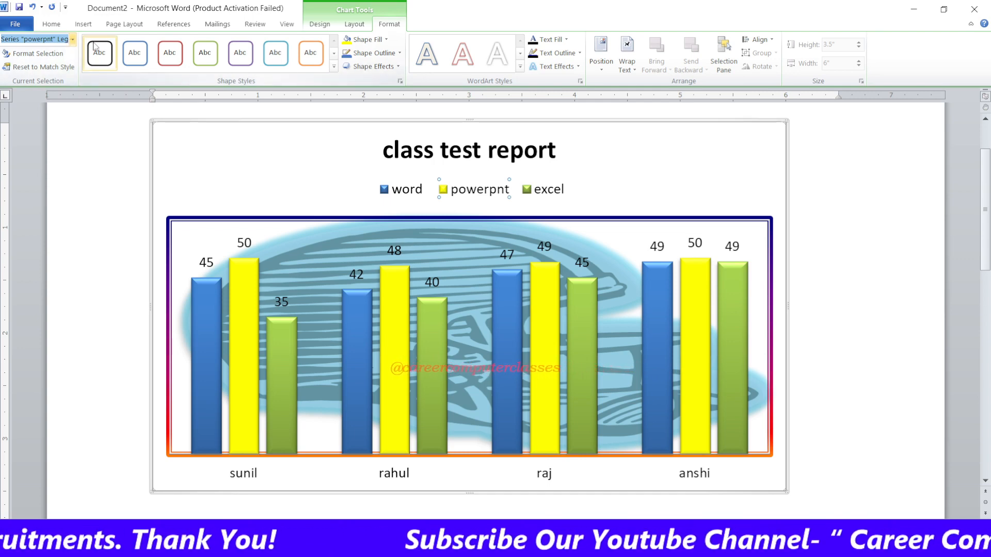
left_click(333, 67)
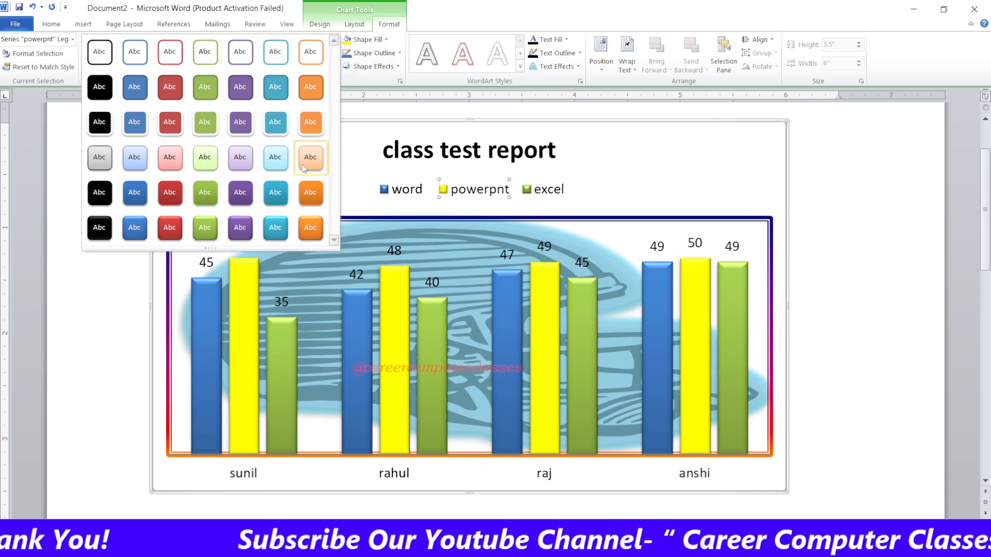
left_click(302, 165)
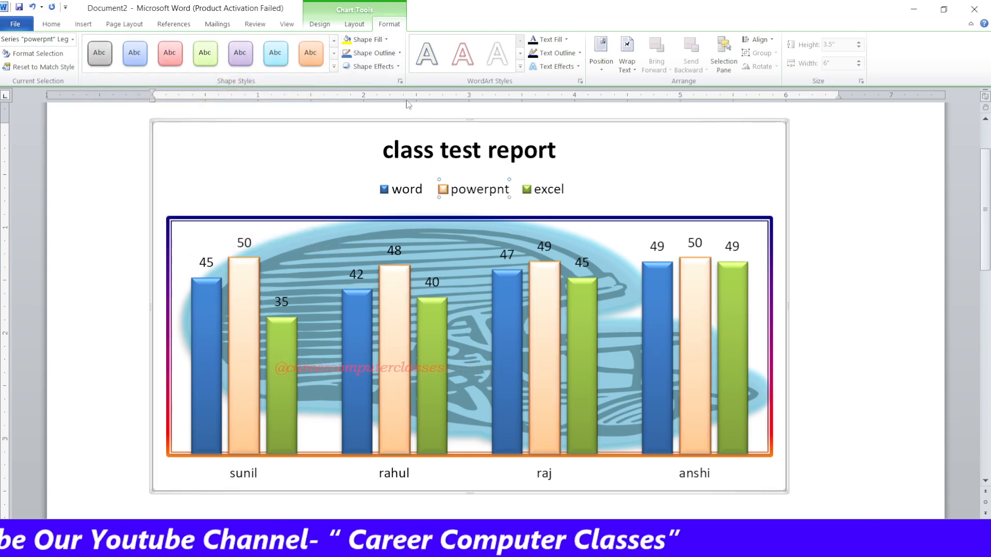
Step: Give the powerpnt series a red outline and the second preset shape effect in the third row
left_click(373, 53)
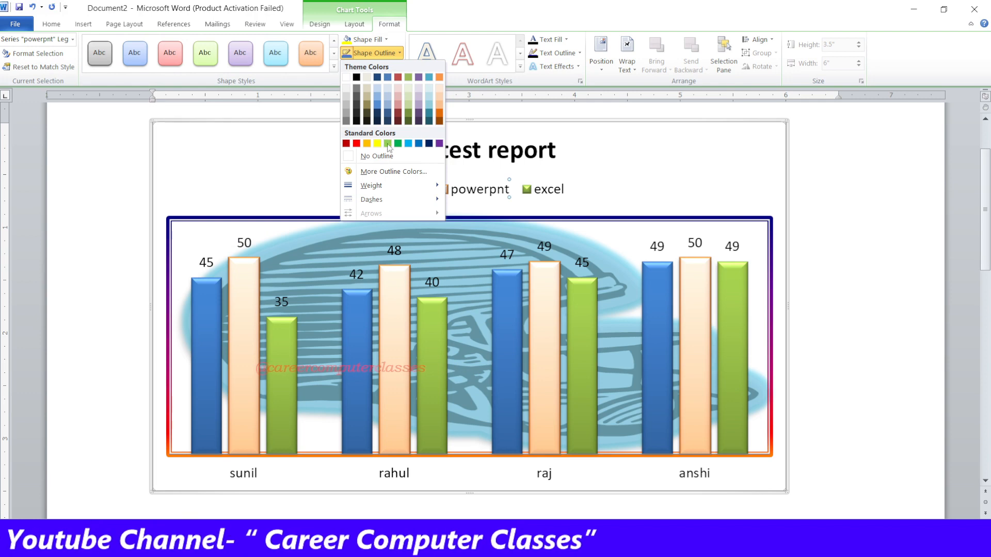
left_click(357, 144)
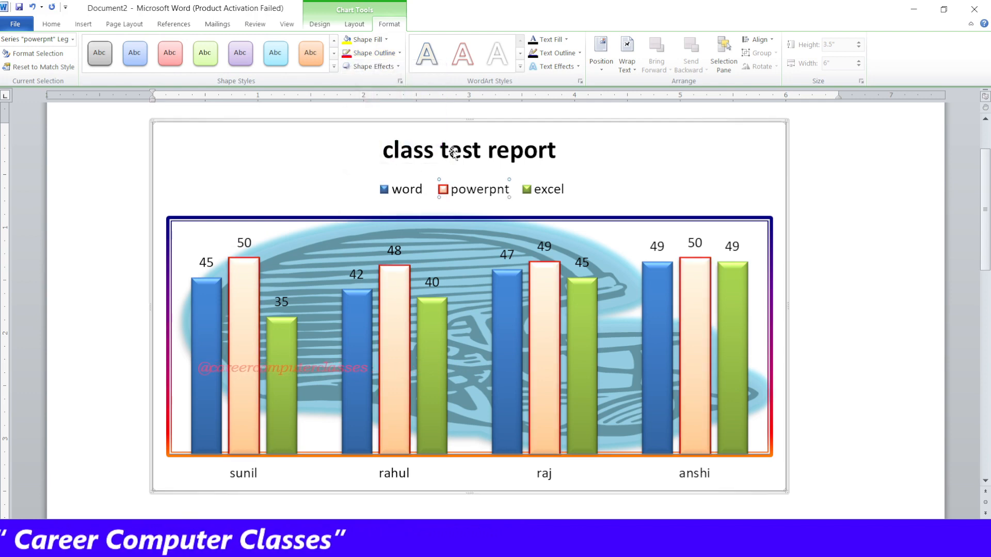
left_click(347, 67)
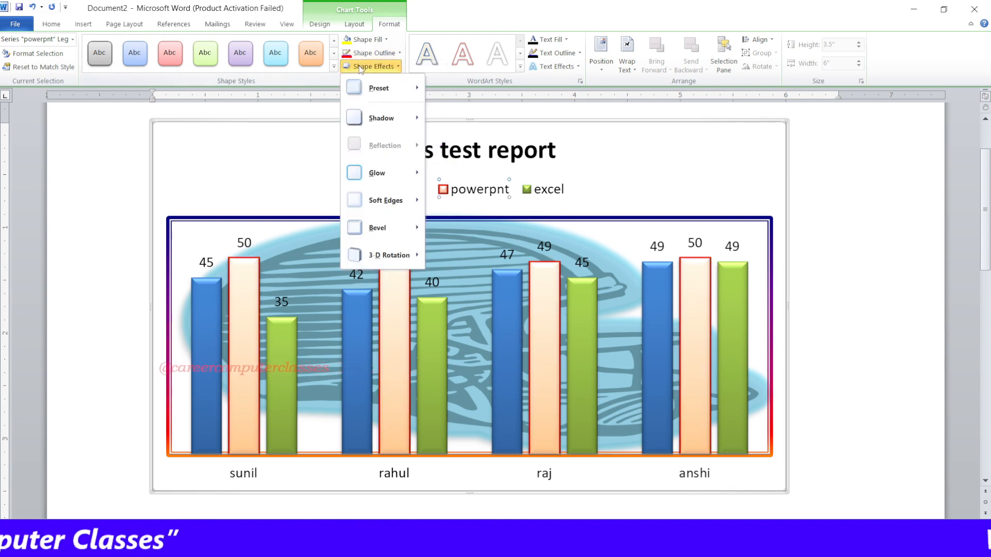
mouse_move(380, 87)
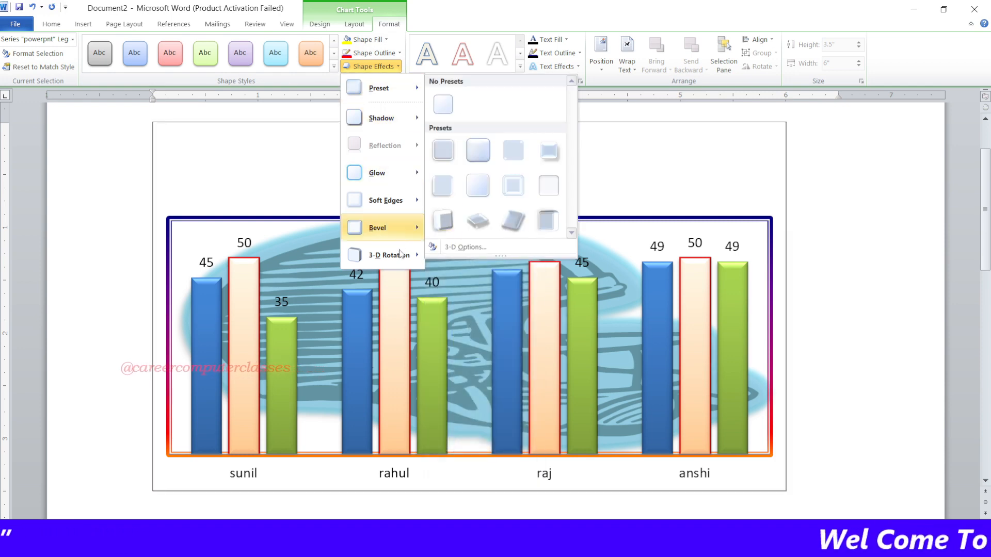
left_click(478, 221)
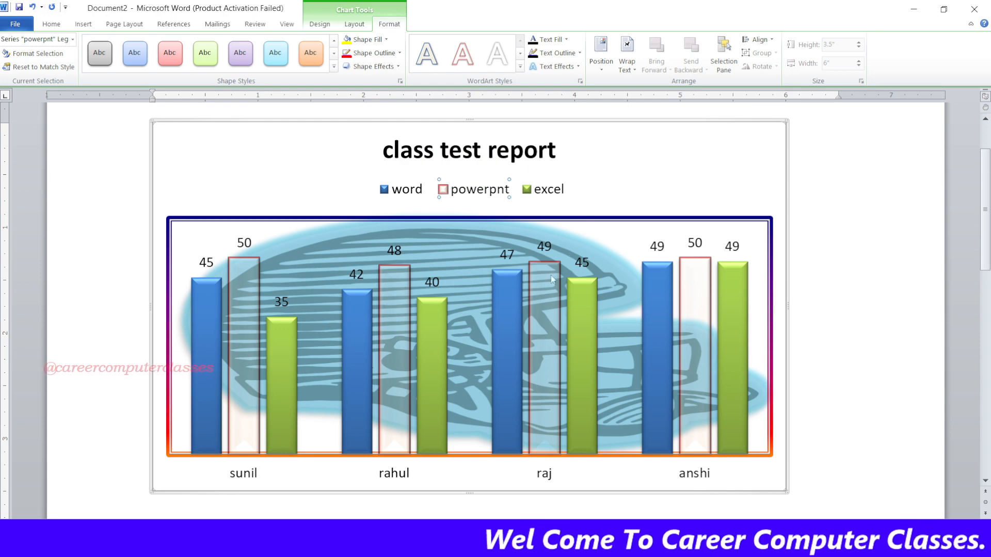
left_click(597, 192)
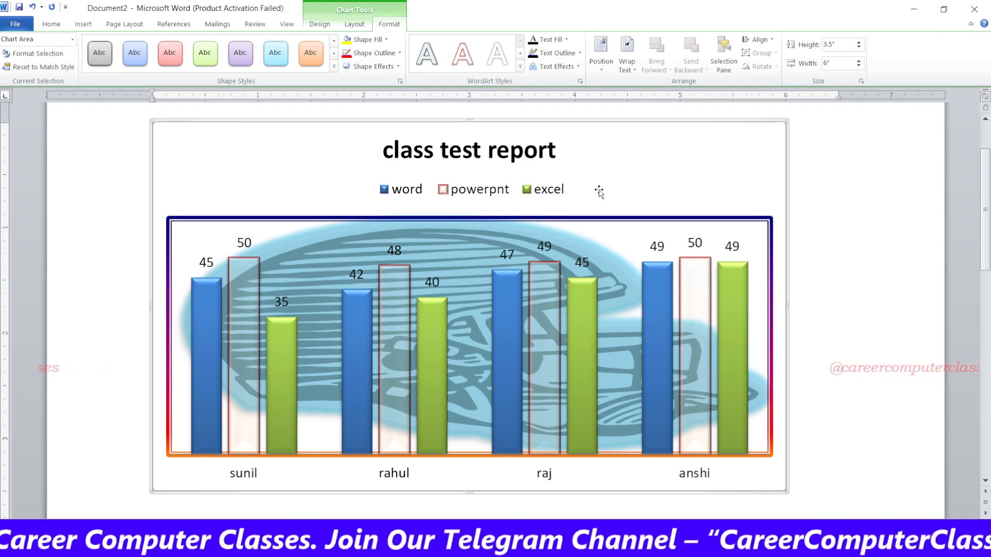
left_click(563, 41)
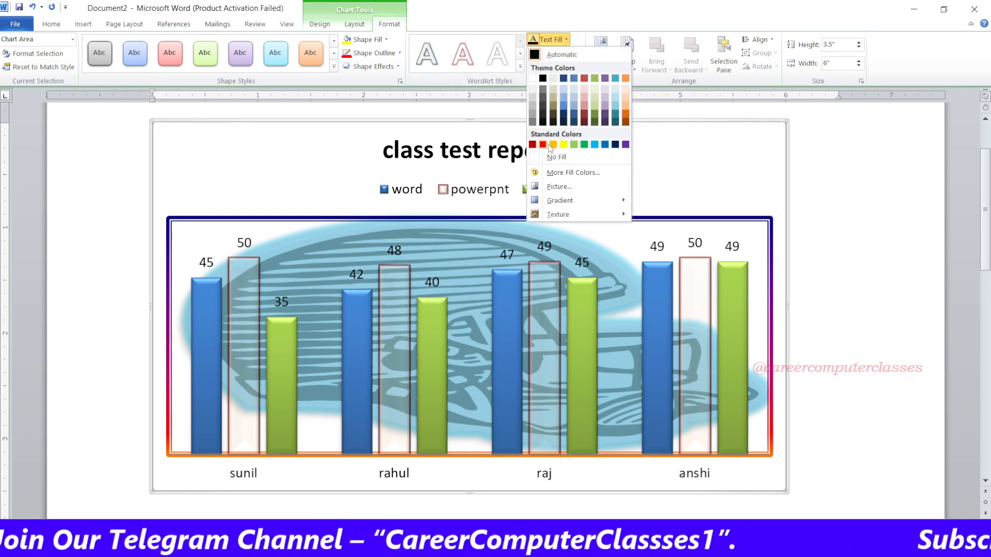
left_click(659, 109)
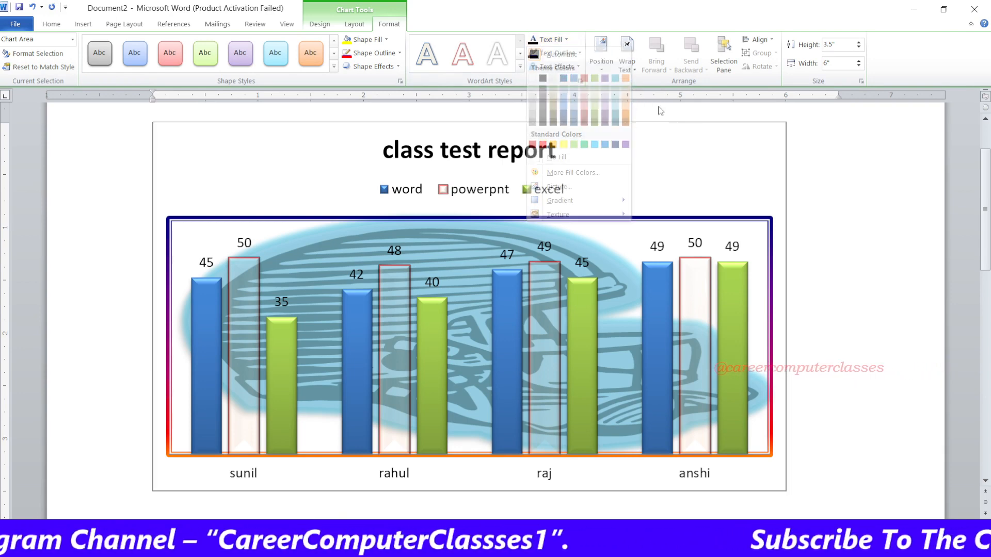
left_click(603, 58)
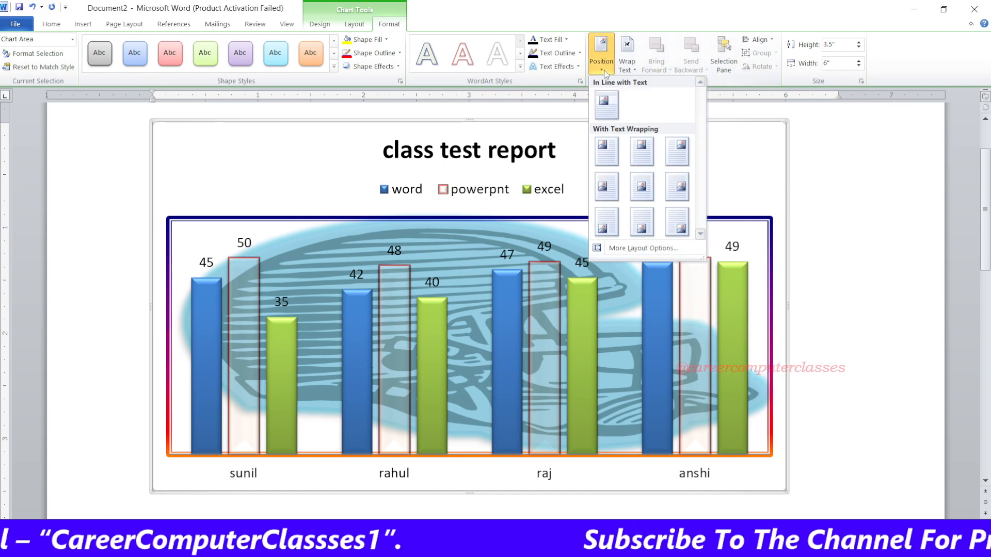
left_click(763, 136)
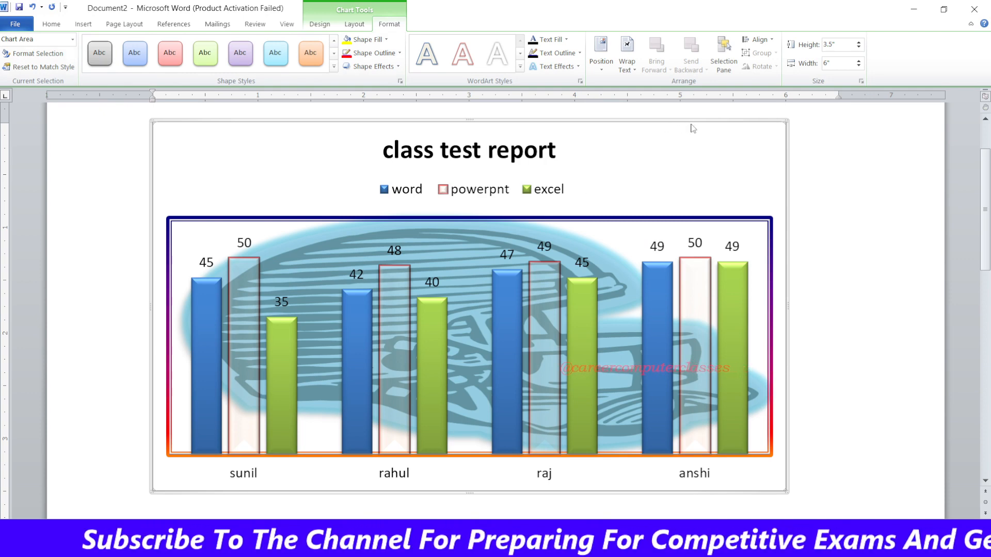
Step: Position the chart at the top center of the page with text wrapping and shrink it to about 2.62" high by 4.35" wide
left_click(601, 54)
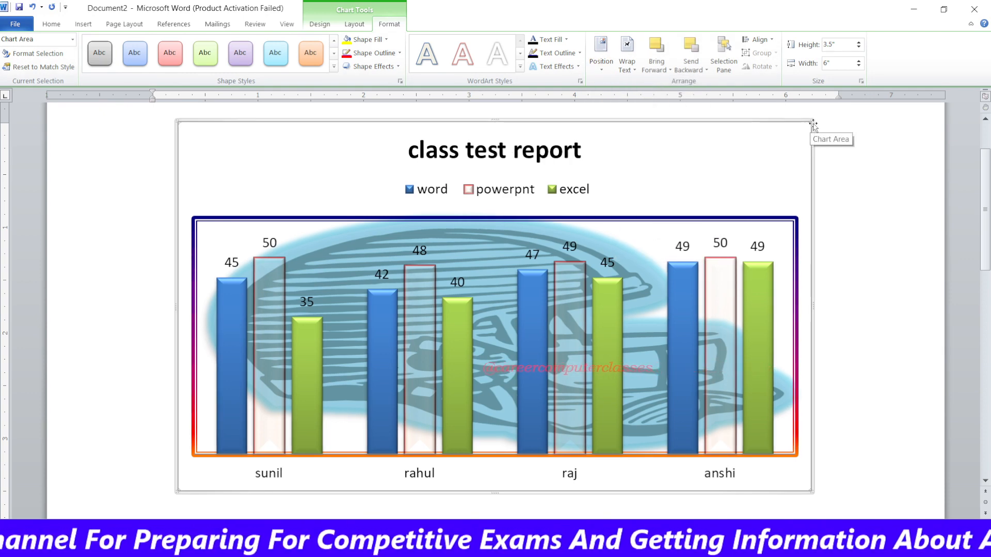
left_click_drag(721, 175, 636, 216)
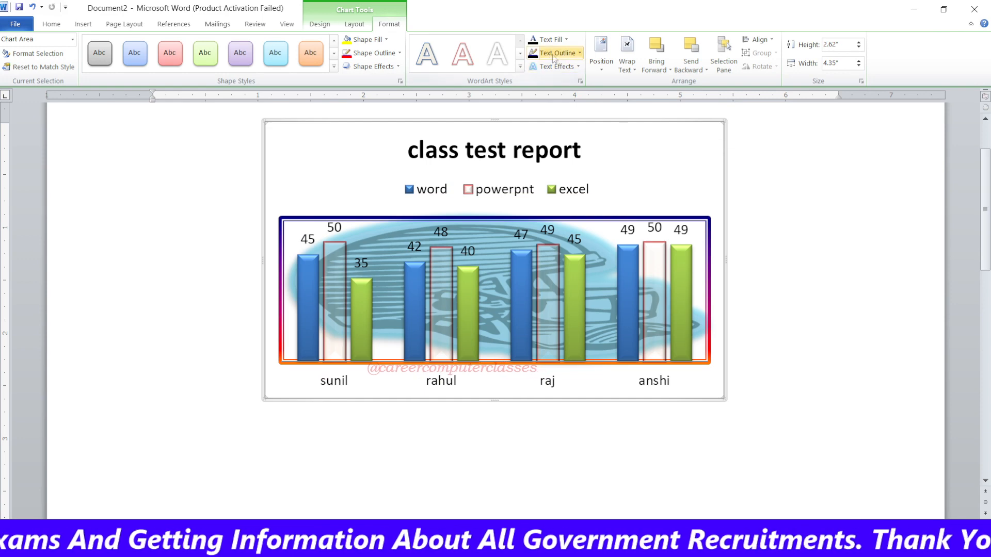
Step: Try the text-wrapped top-left and top-right page positions for the chart
left_click(602, 55)
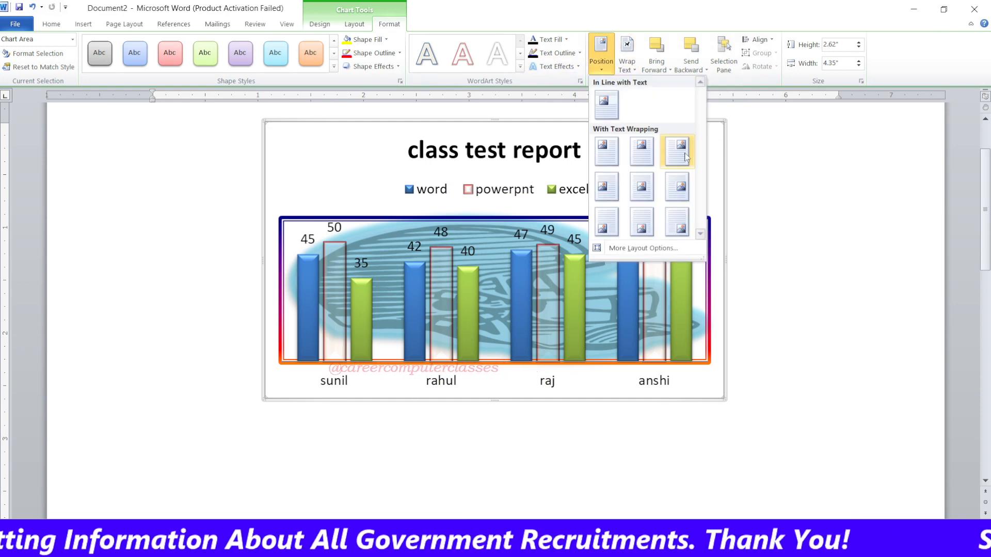
left_click(604, 158)
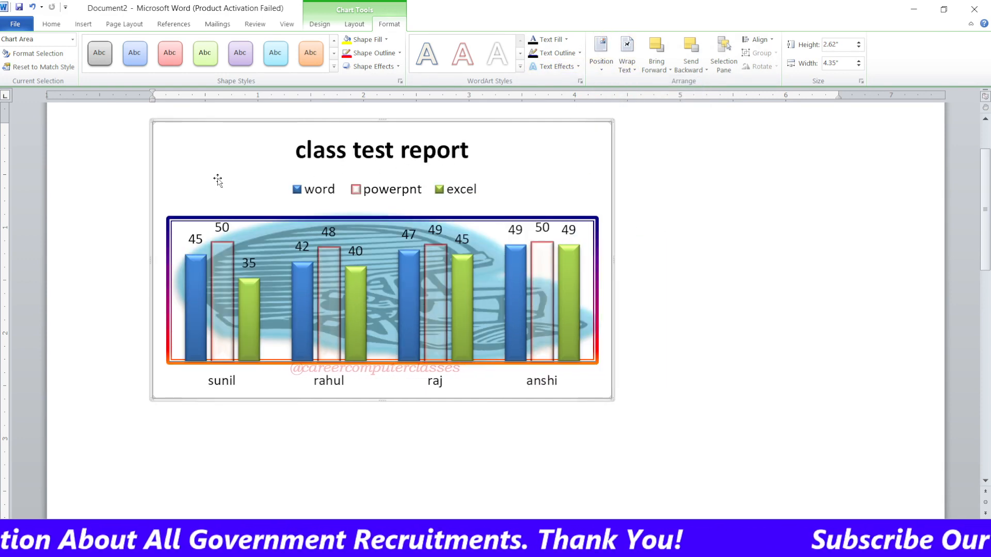
left_click(603, 67)
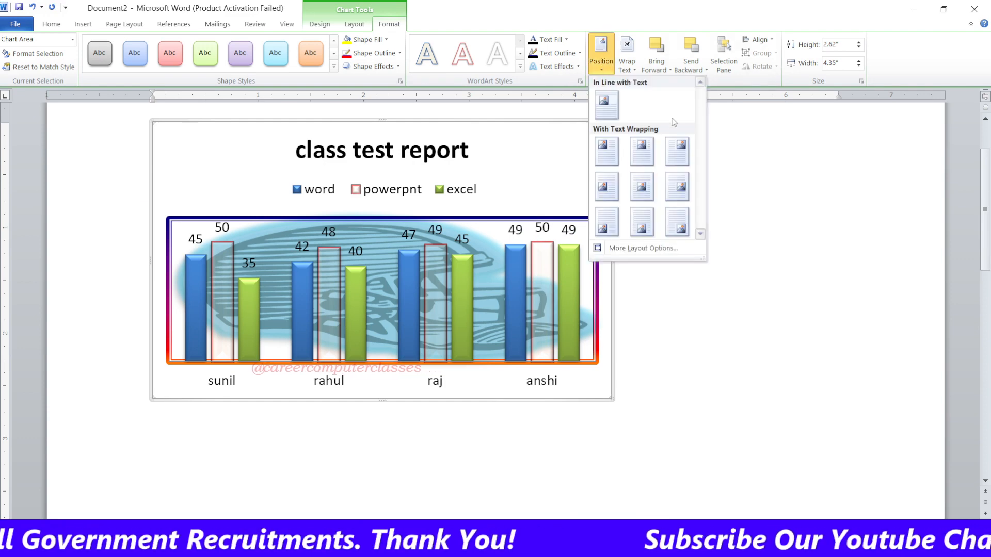
left_click(678, 150)
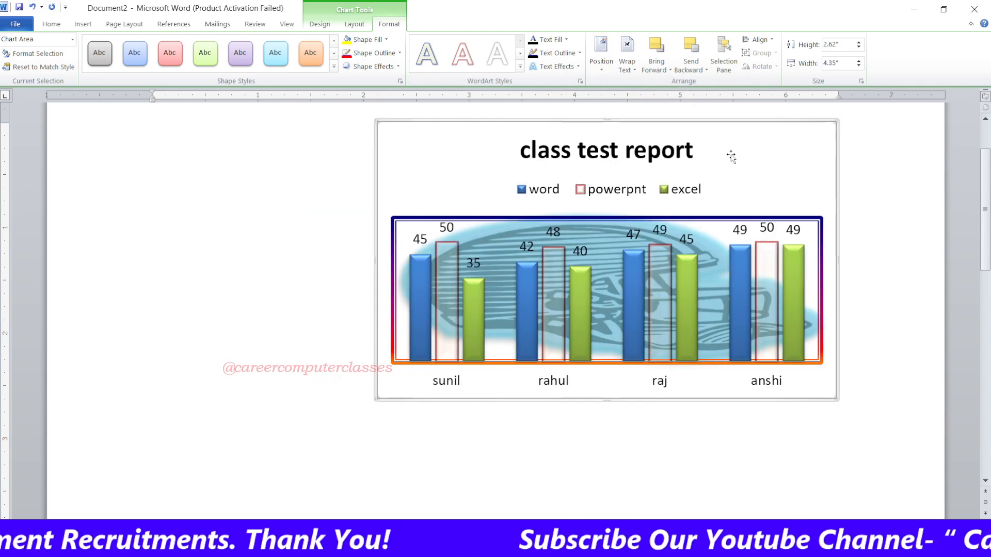
Step: Position the chart in the middle center of the page with text wrapping
left_click(602, 54)
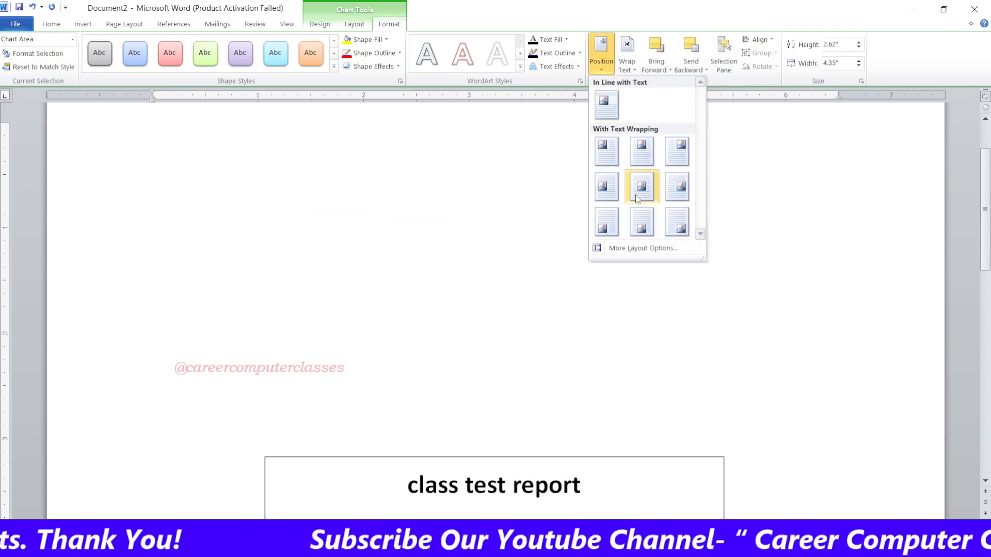
left_click(636, 196)
scroll(639, 227, "down", 5)
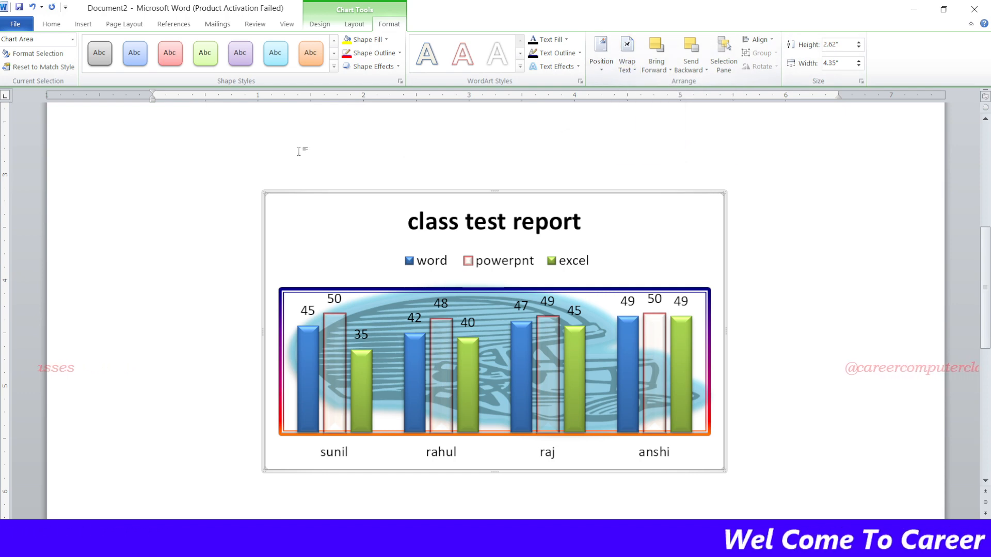
Step: Insert sample paragraphs at the start of the document by entering =rand()
left_click(463, 161)
left_click(125, 158)
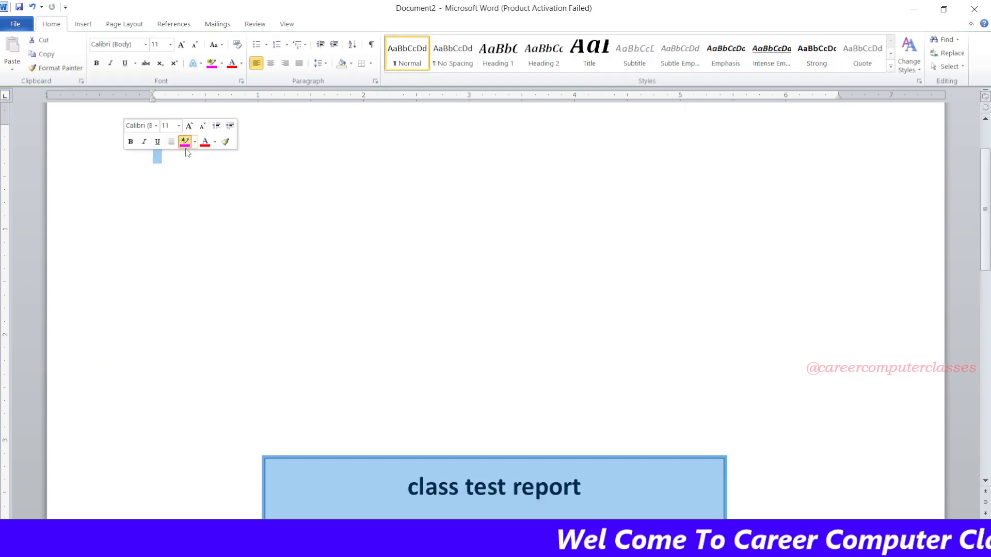
left_click(184, 159)
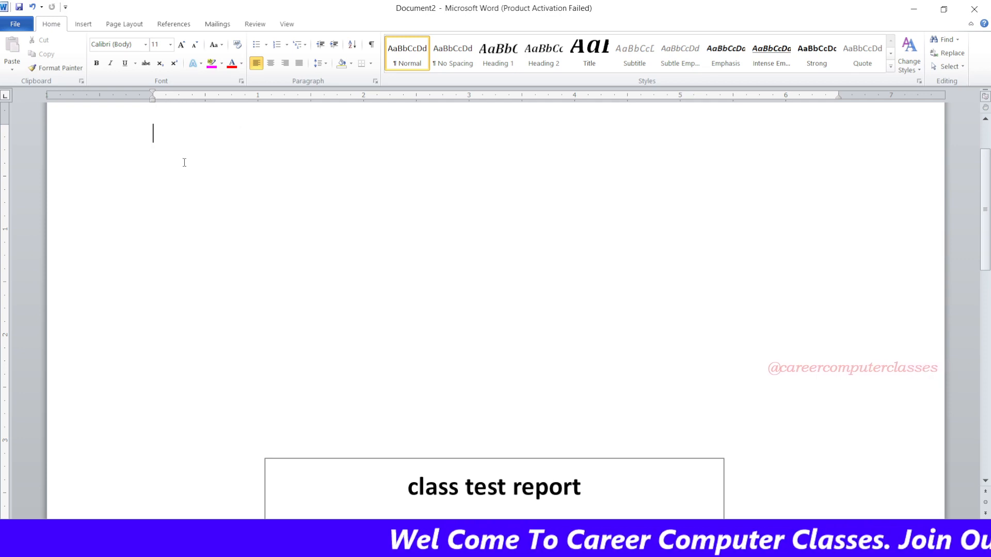
type("=rand()")
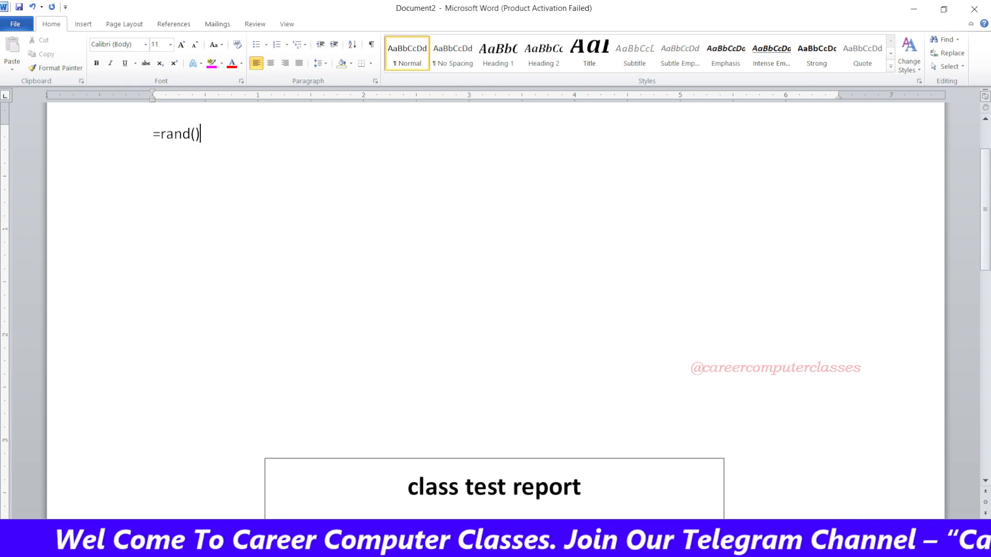
key("Return")
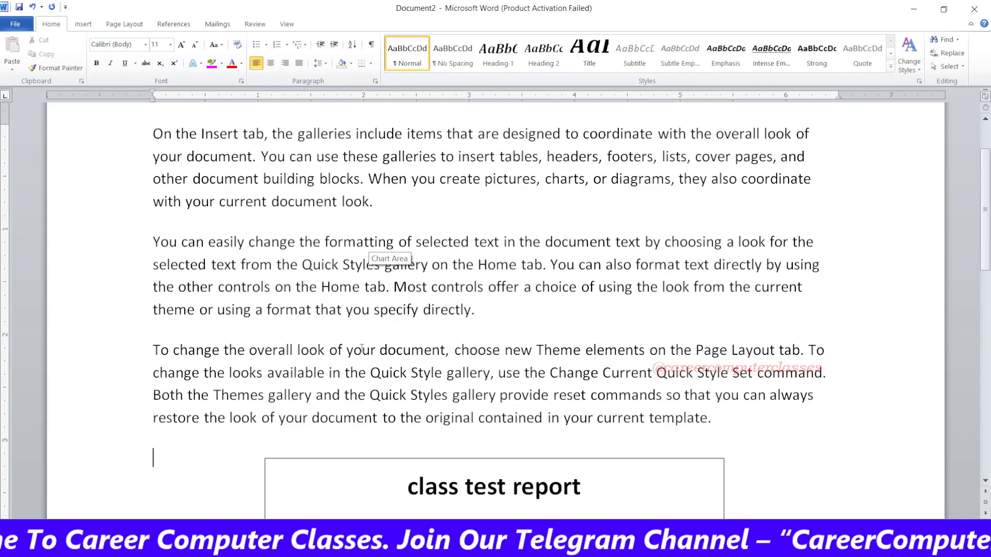
Step: Move the chart up into the sample text so that it sits within the second paragraph
left_click(351, 455)
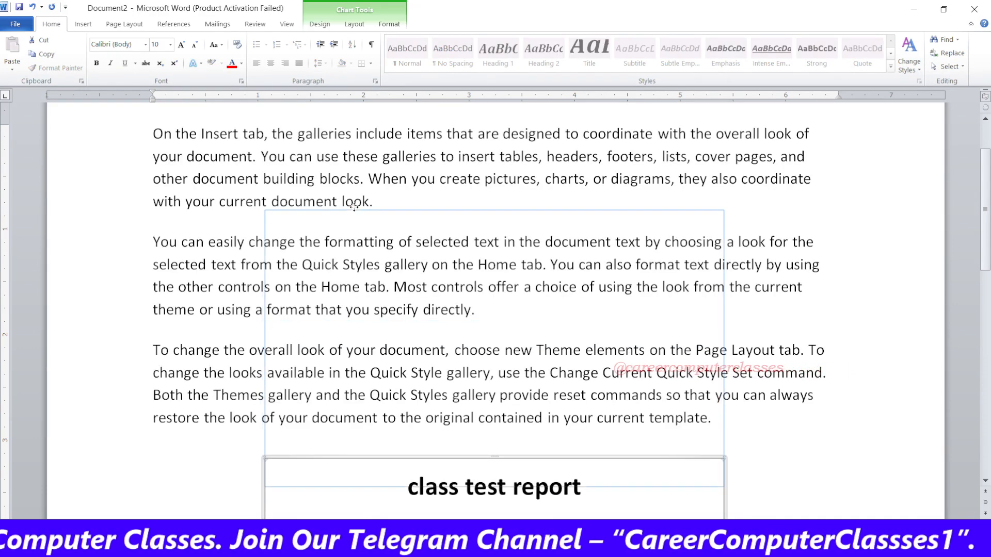
left_click_drag(355, 211, 378, 266)
scroll(487, 356, "down", 1)
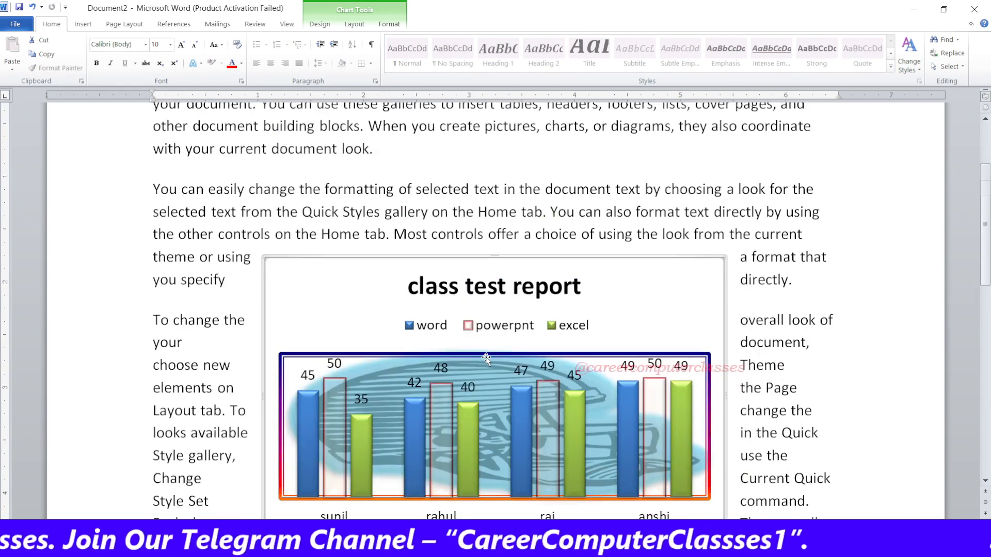
left_click_drag(466, 290, 469, 211)
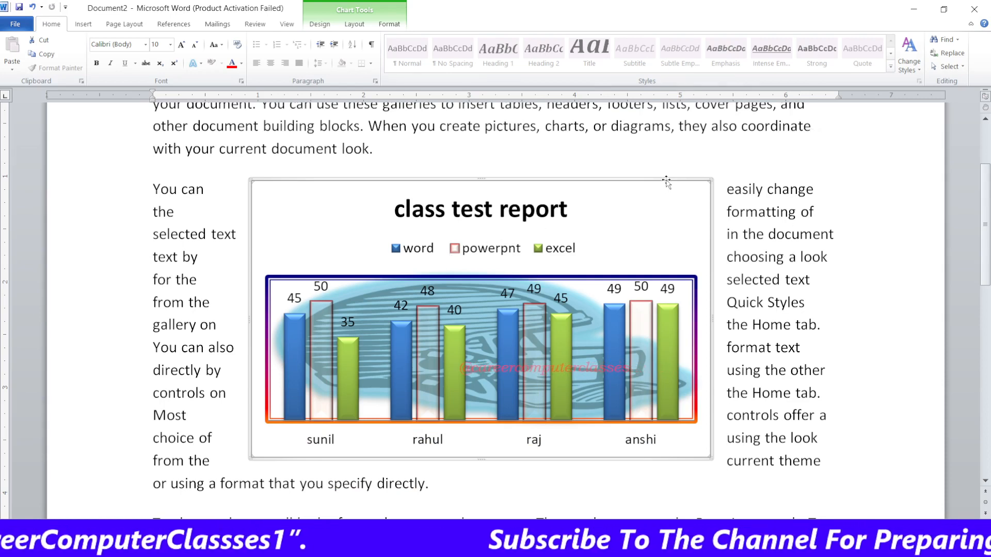
Step: Try Behind Text wrapping on the chart, and set its text wrapping to Top and Bottom
left_click(387, 26)
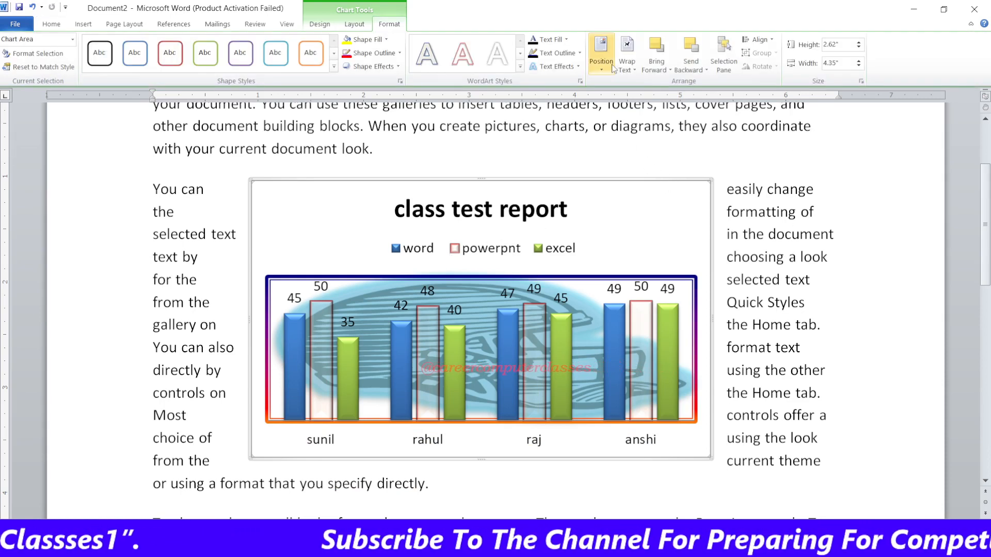
left_click(627, 57)
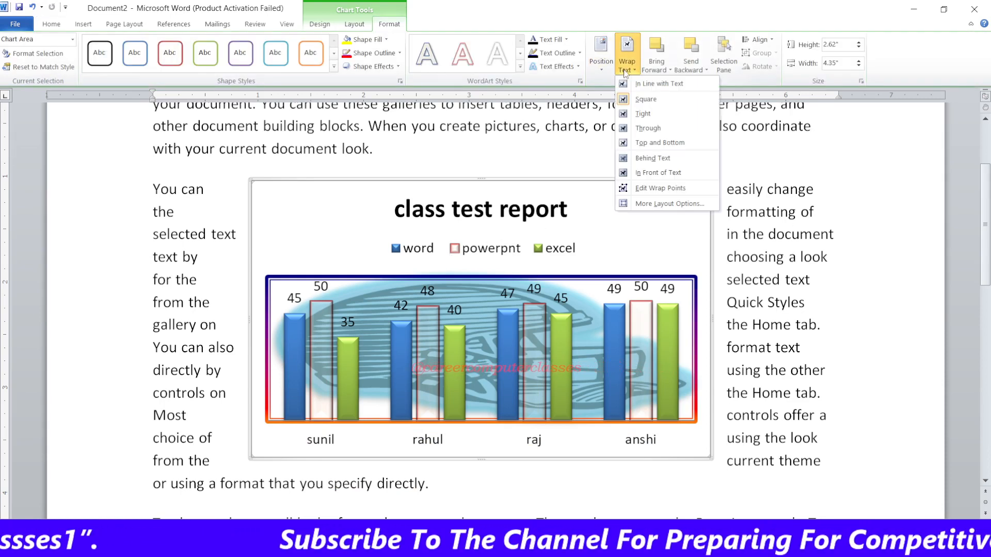
left_click(656, 158)
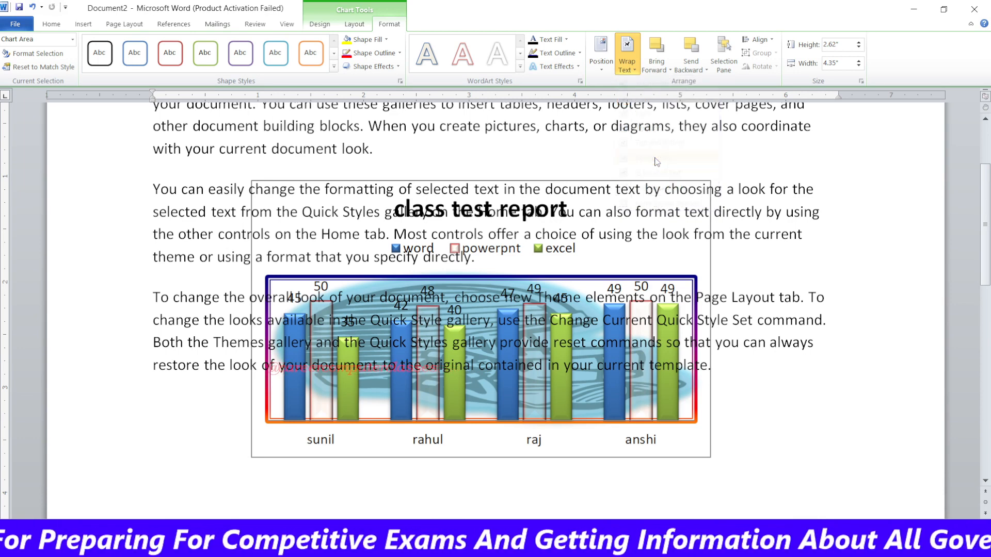
left_click(627, 65)
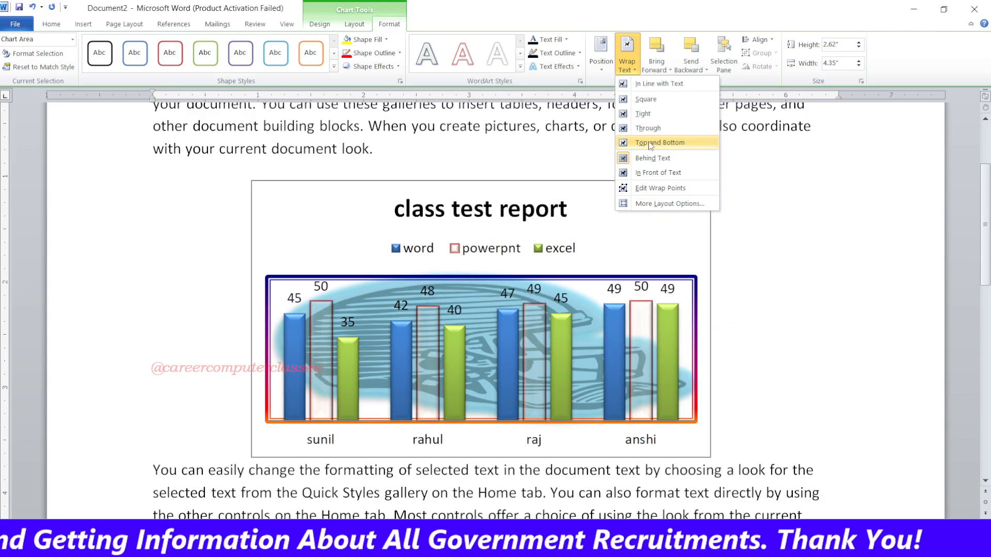
left_click(650, 144)
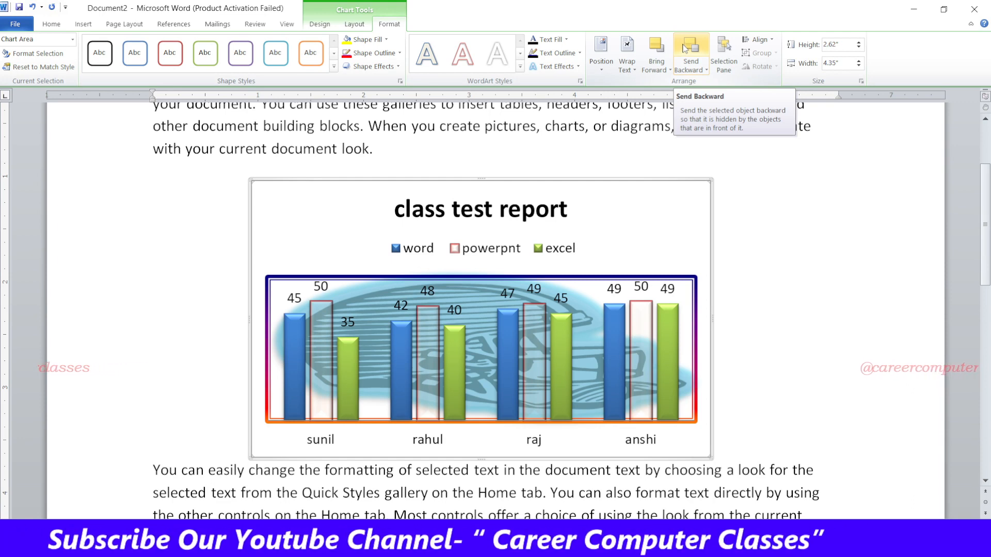
Step: Open the list of shapes on the page, hide Chart 1 and show it again
left_click(724, 61)
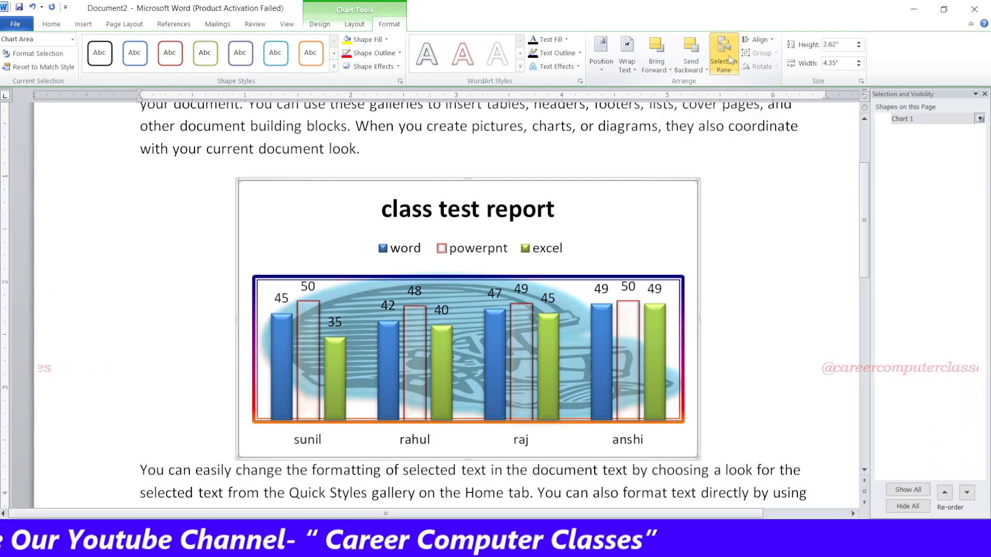
left_click(981, 120)
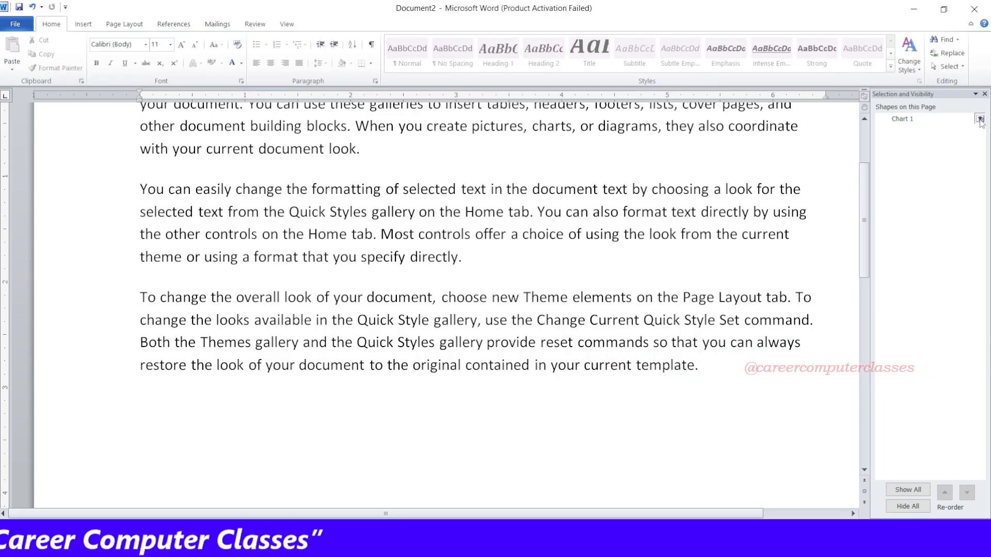
left_click(980, 119)
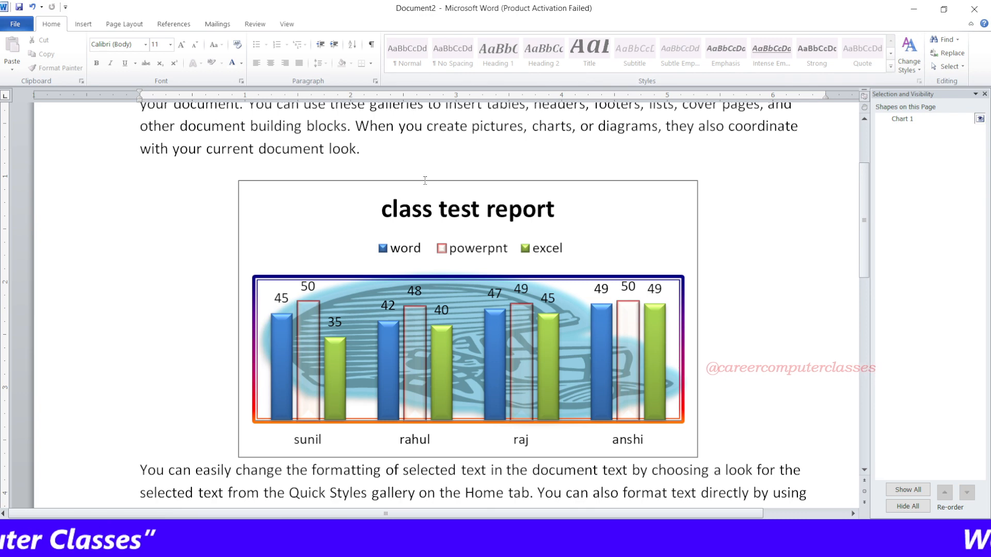
Step: Set the chart's alignment reference to the page and align the chart to the page's top edge
left_click(460, 181)
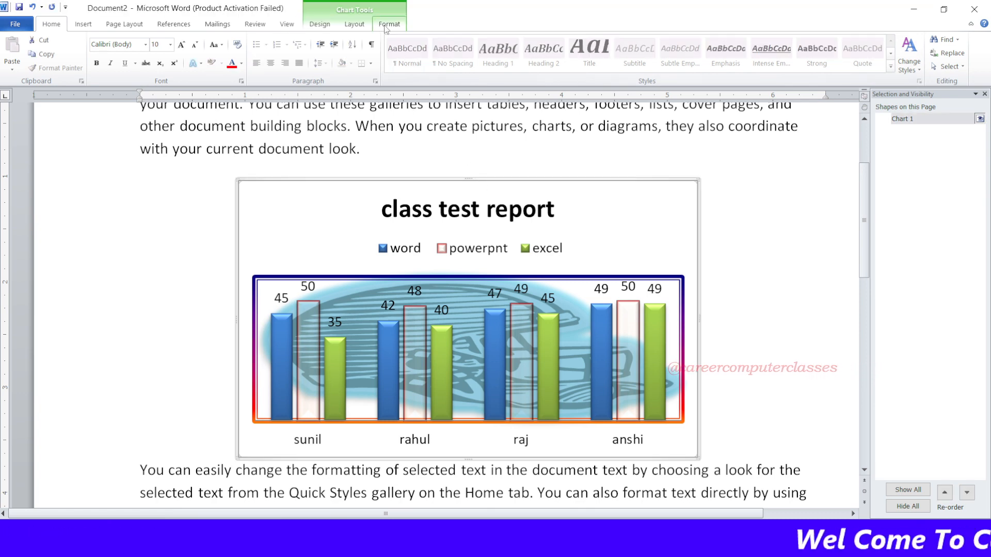
left_click(400, 28)
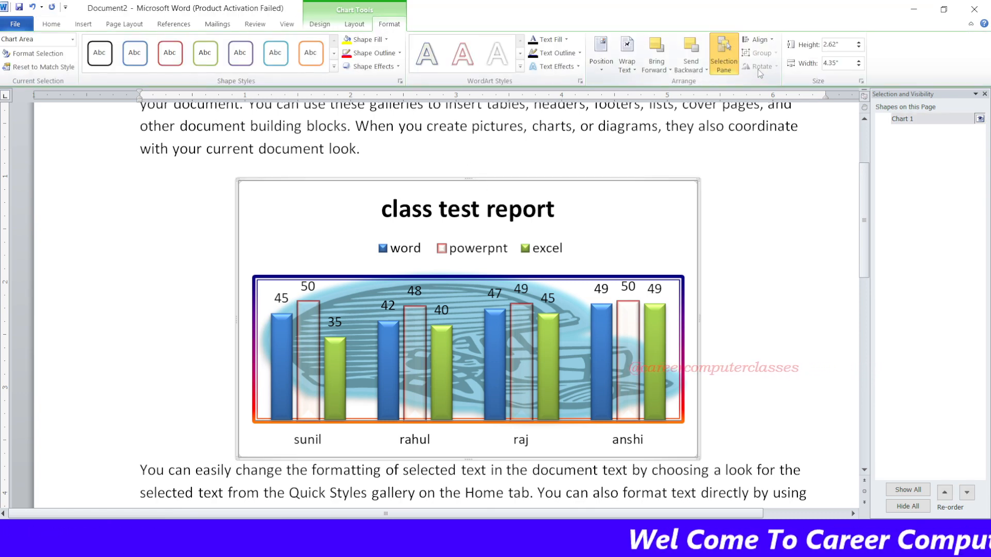
left_click(767, 42)
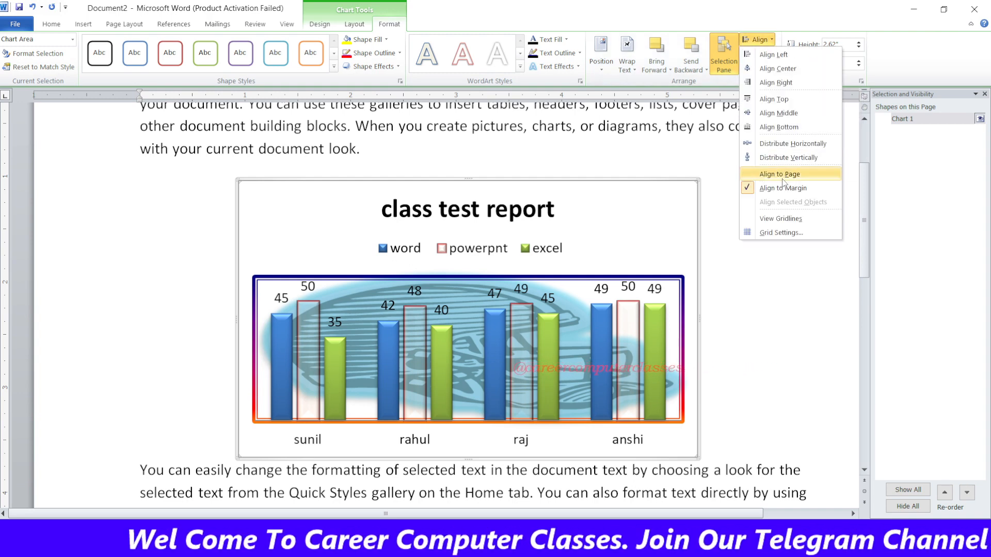
left_click(783, 178)
left_click(757, 39)
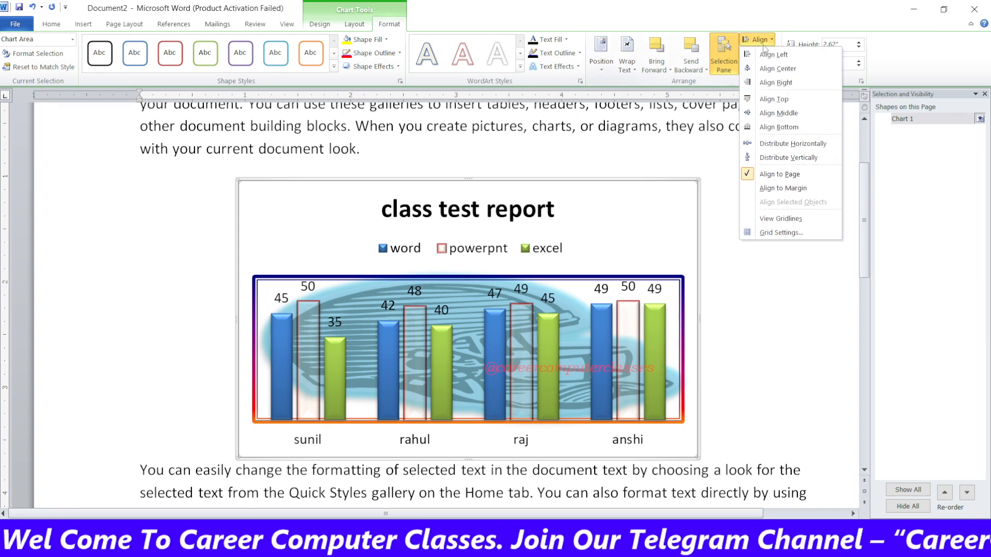
left_click(760, 98)
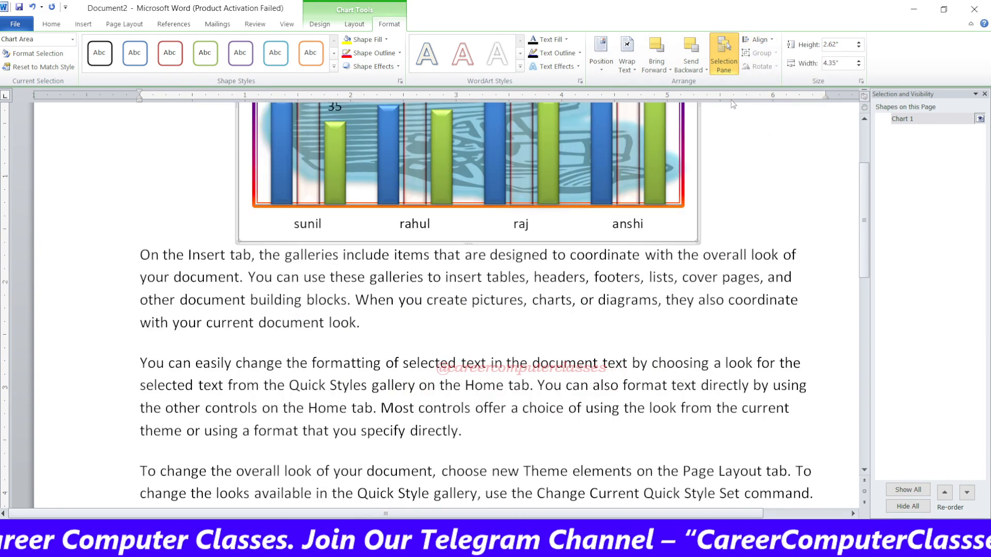
scroll(557, 191, "up", 5)
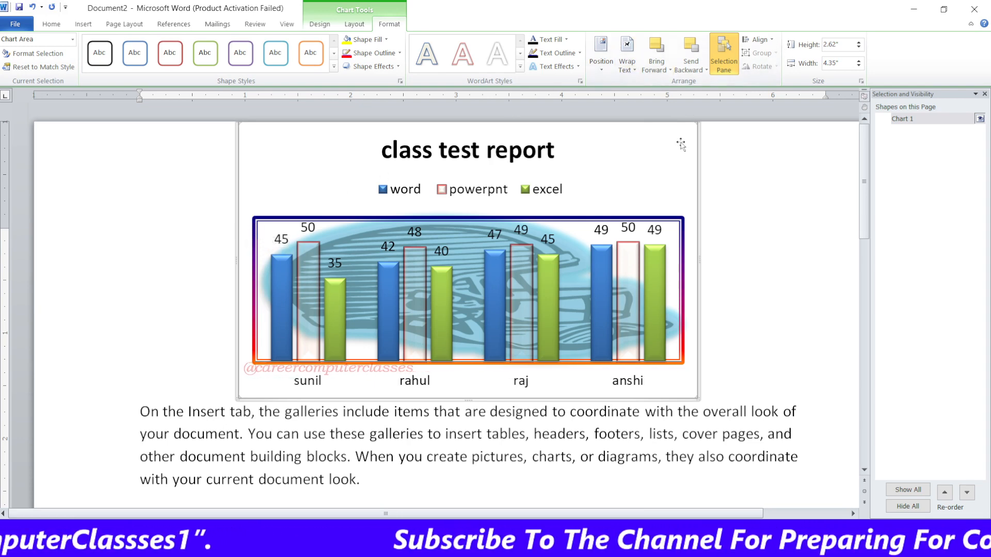
left_click(653, 274)
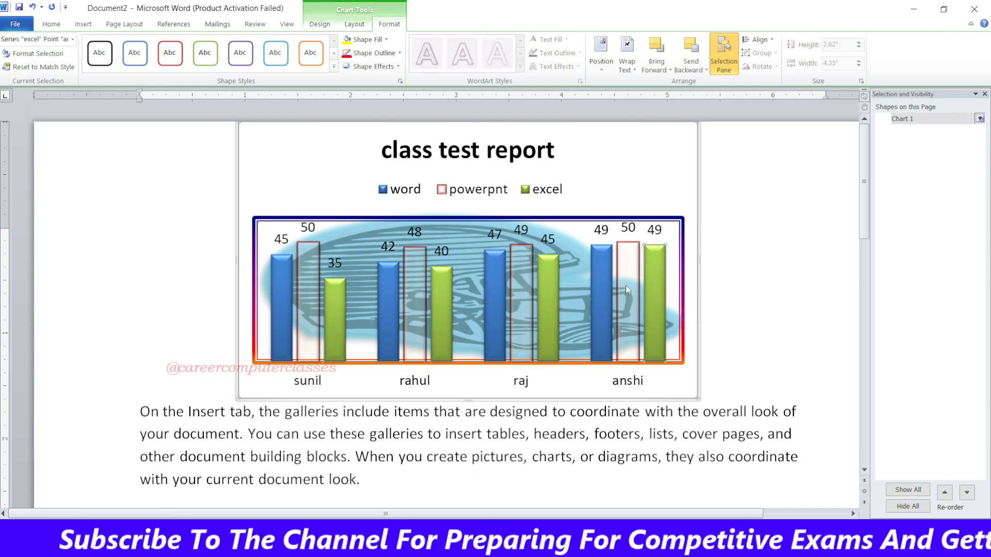
left_click(630, 289)
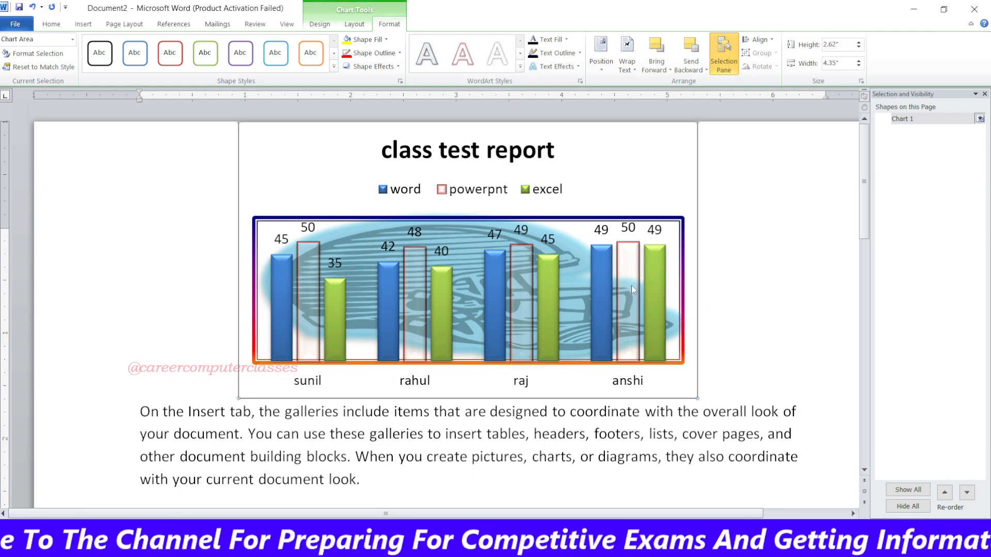
left_click(650, 270)
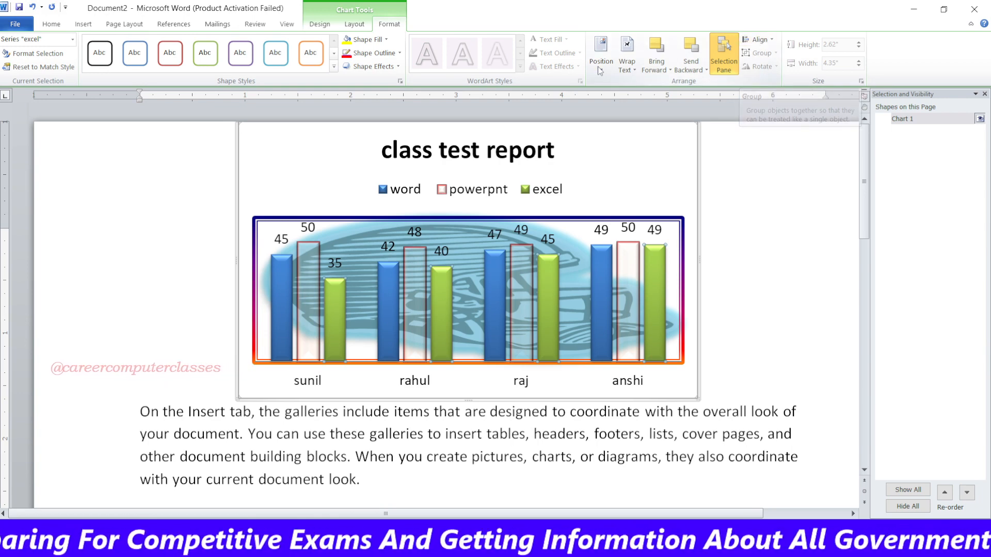
left_click(691, 171)
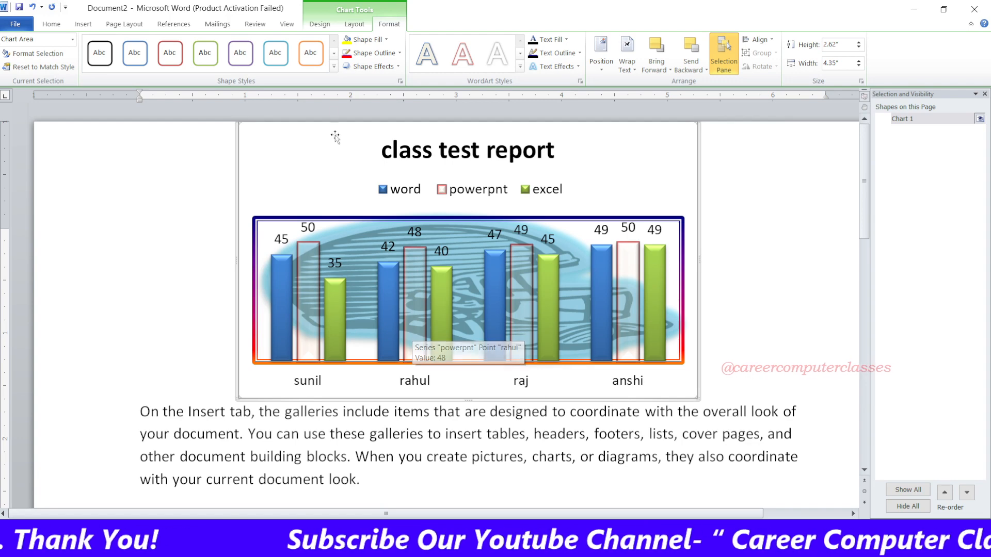
Step: Create a new blank document, insert a clustered column chart with the default data and close its data sheet
left_click(732, 326)
key("ctrl+n")
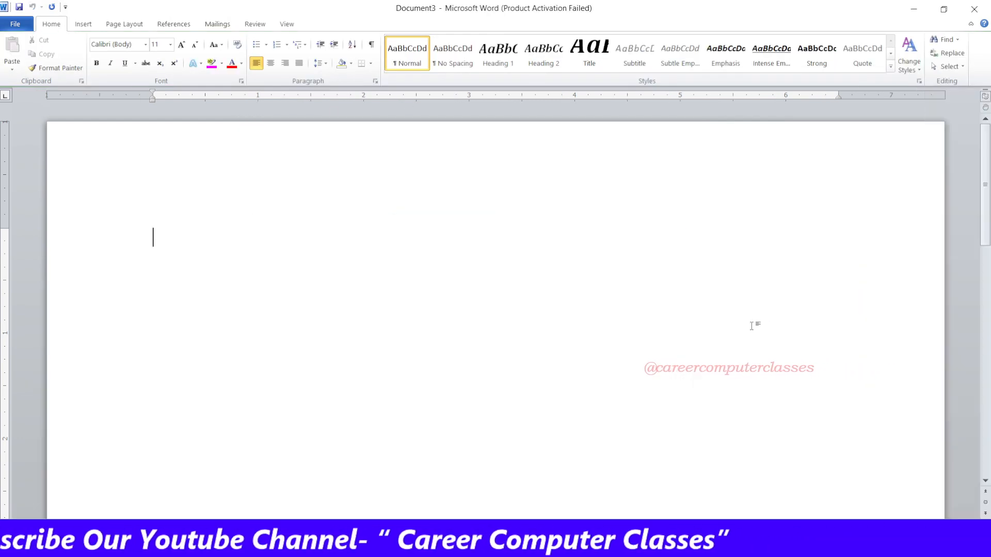
left_click(88, 26)
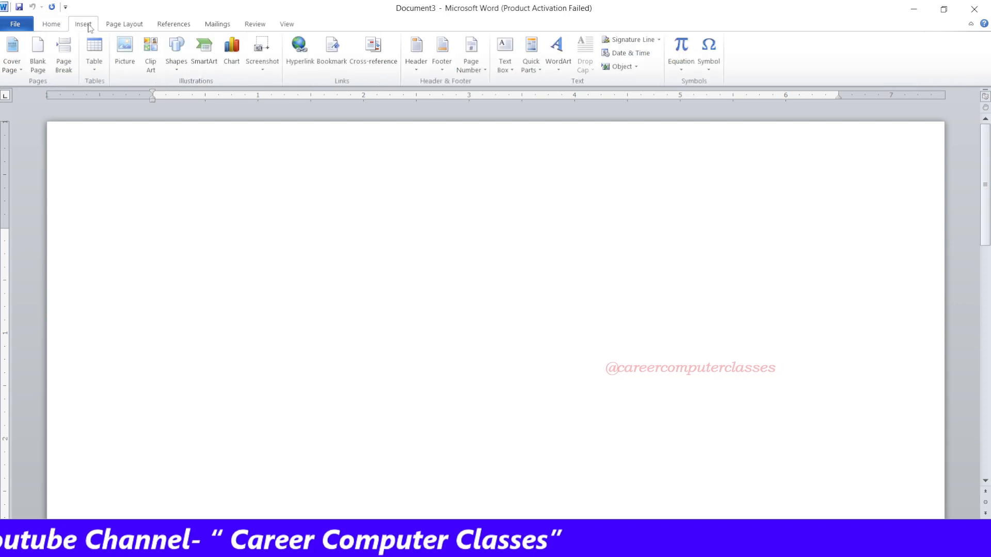
left_click(225, 64)
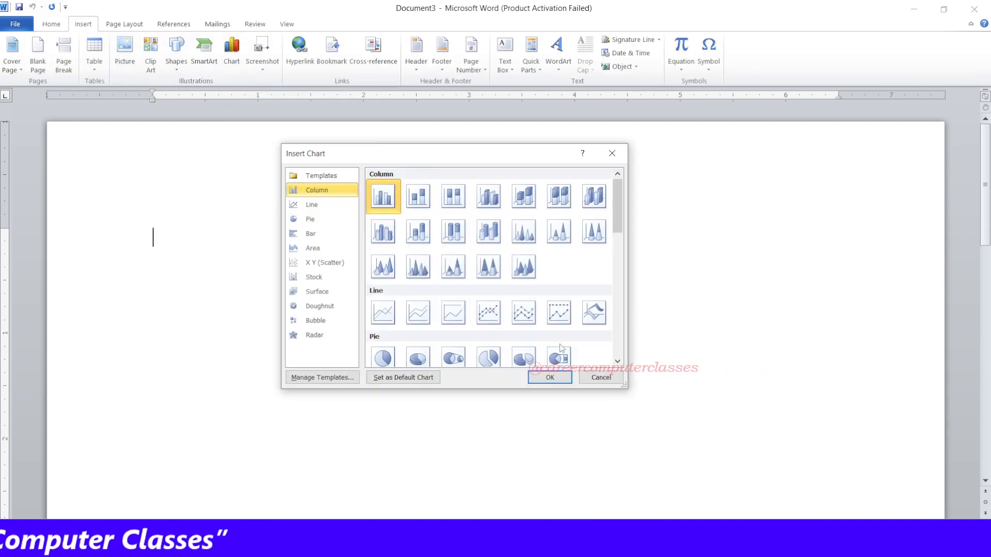
left_click(552, 377)
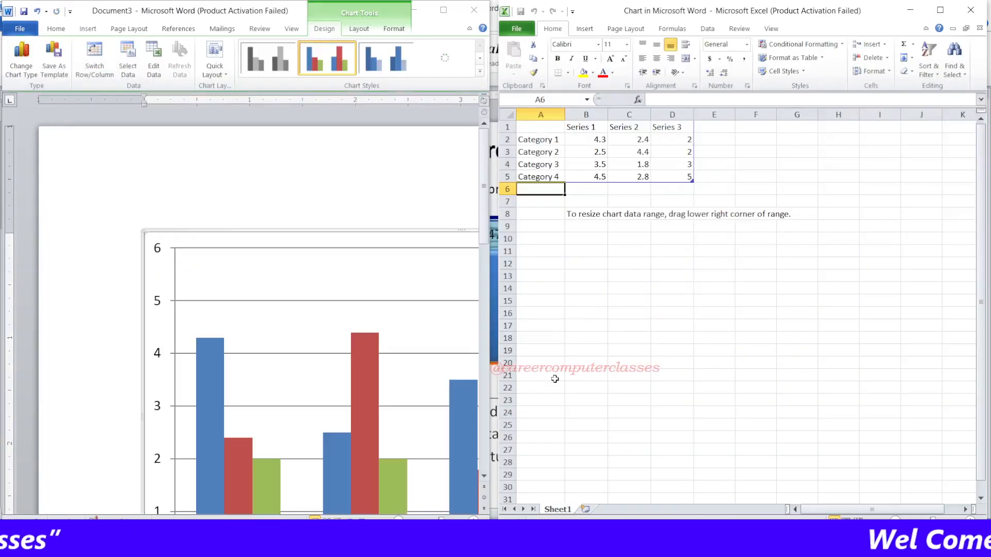
left_click(971, 10)
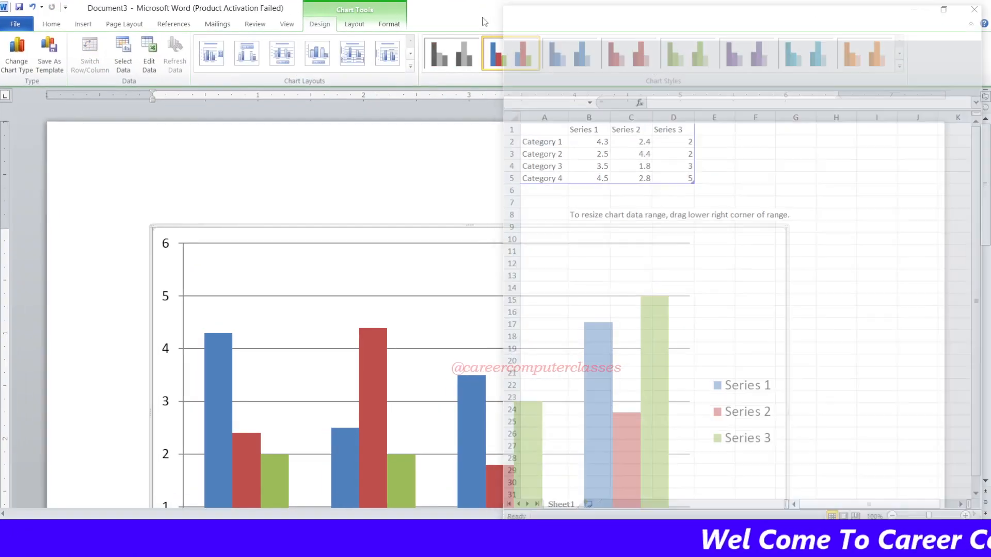
scroll(514, 261, "down", 3)
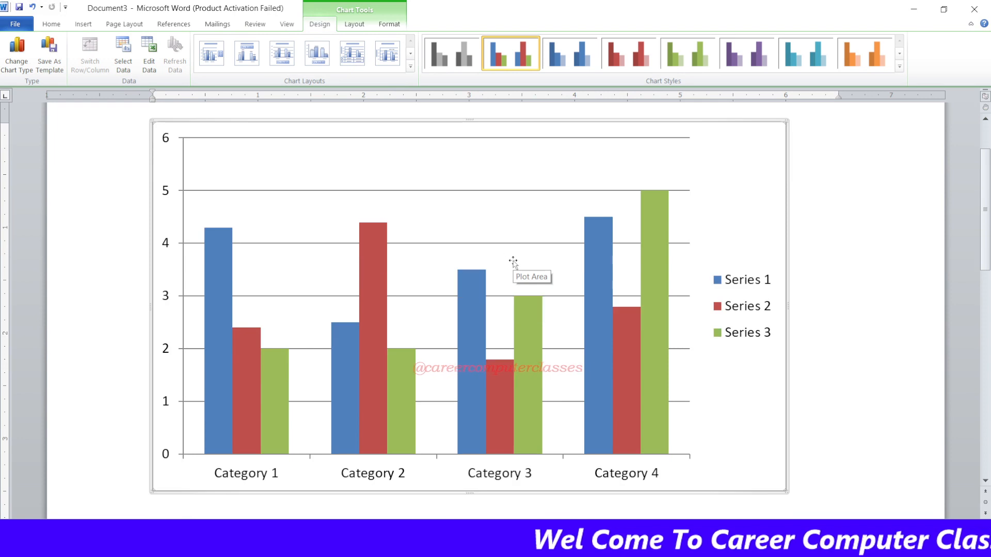
left_click(354, 25)
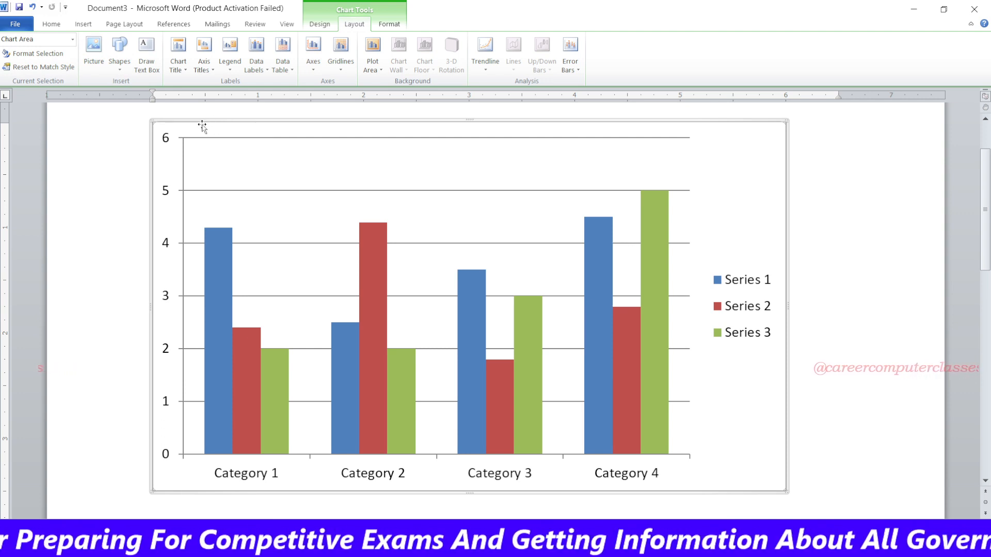
left_click(222, 170)
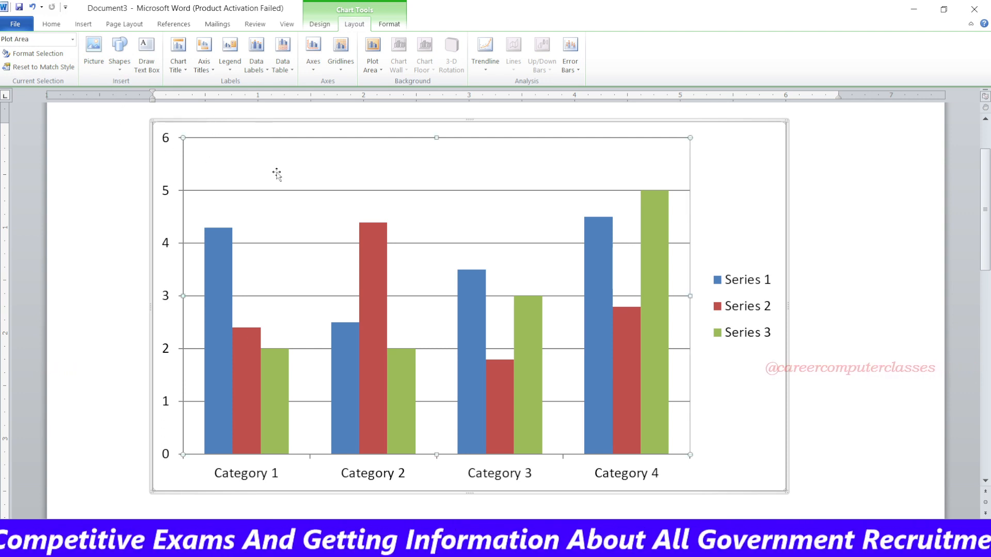
left_click(98, 66)
left_click(217, 184)
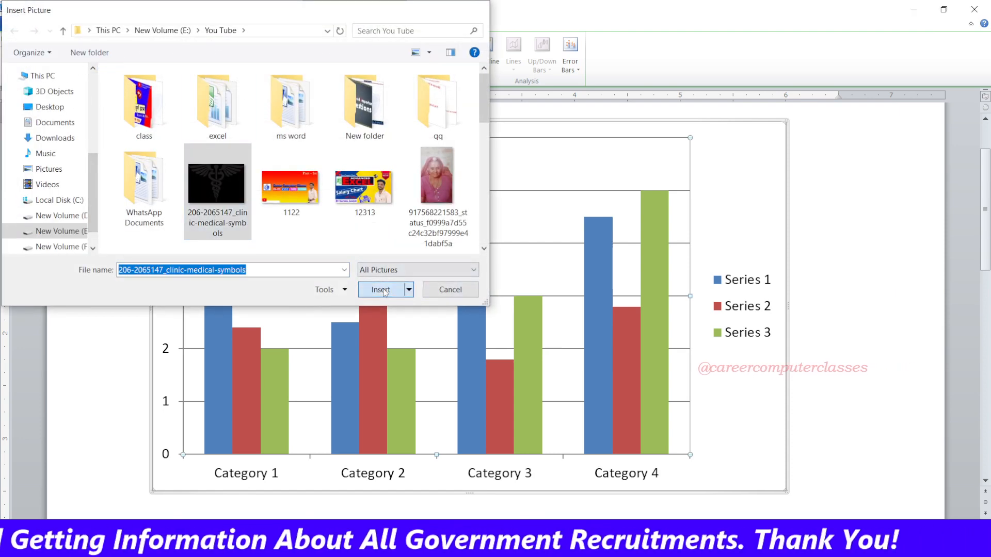
left_click(381, 289)
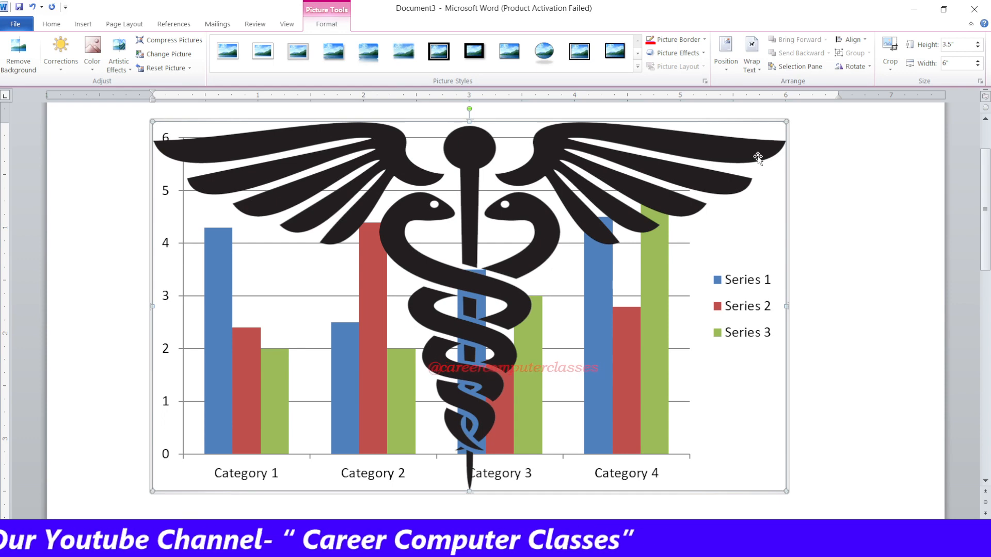
Step: Delete the inserted medical symbol picture from the column chart
key("Delete")
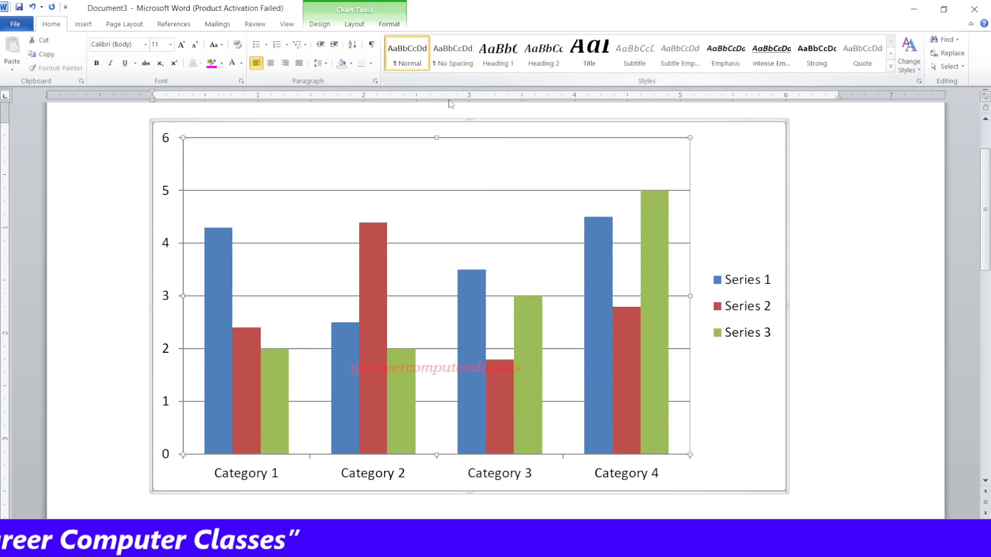
Step: Draw an ellipse about 1.01" high and 1.45" wide over the chart's upper-right area and delete it
left_click(355, 26)
left_click(120, 57)
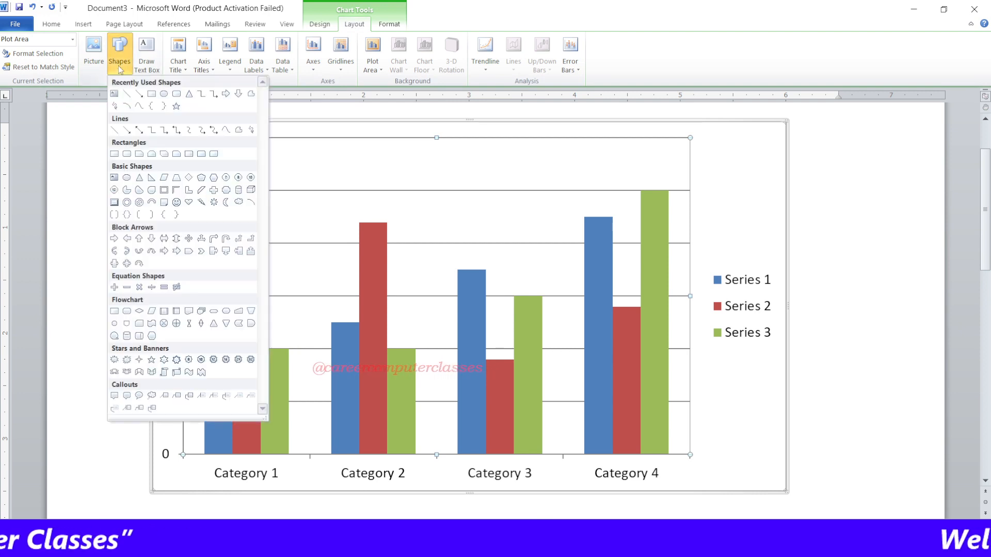
left_click(164, 94)
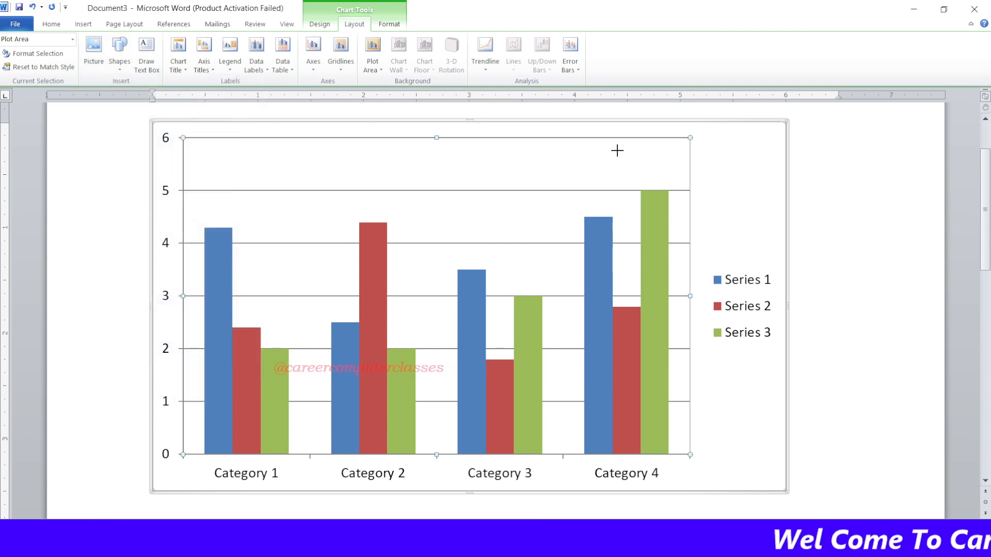
left_click_drag(617, 150, 771, 257)
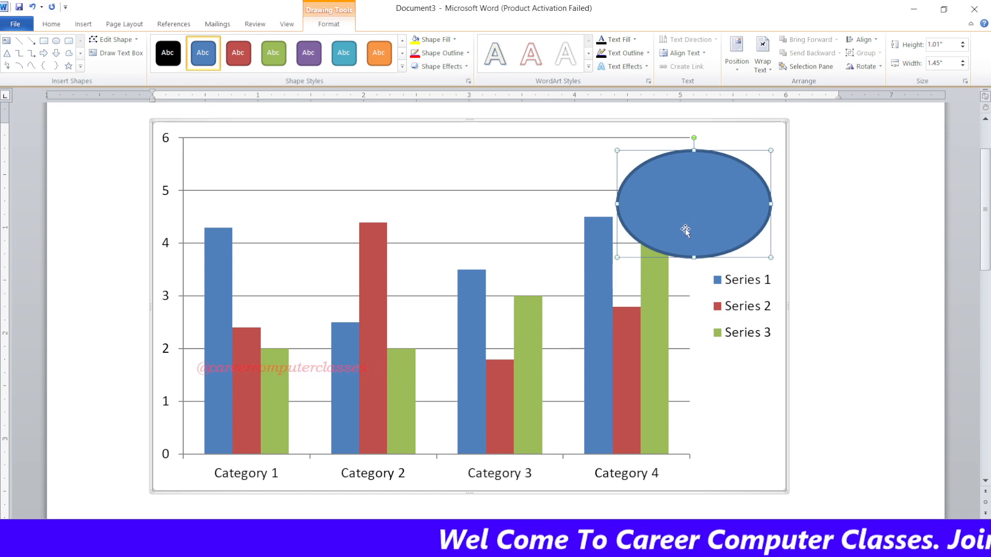
key("Delete")
Step: Draw a text box near the top of the plot area, enter "hgfgfdh" in it and delete the box
left_click(354, 24)
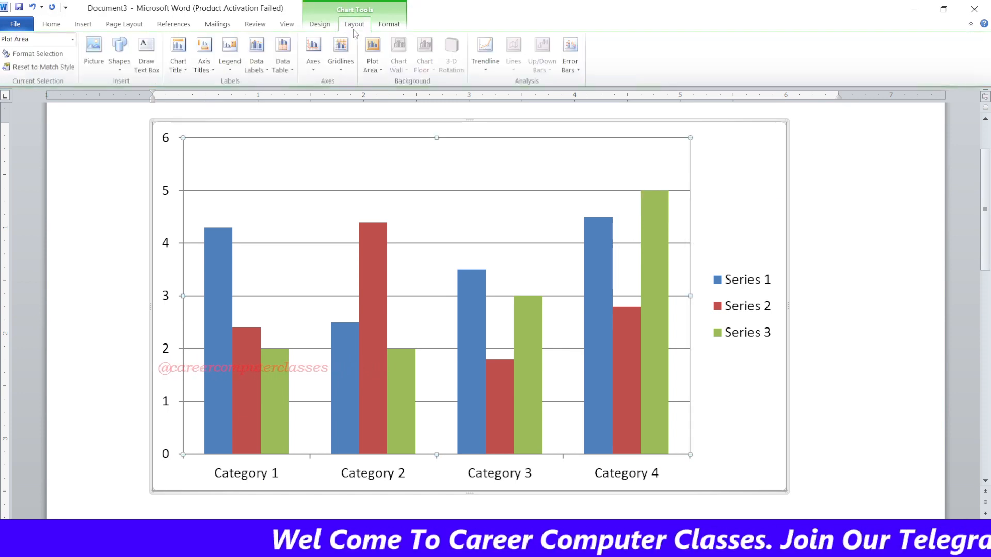
left_click(149, 75)
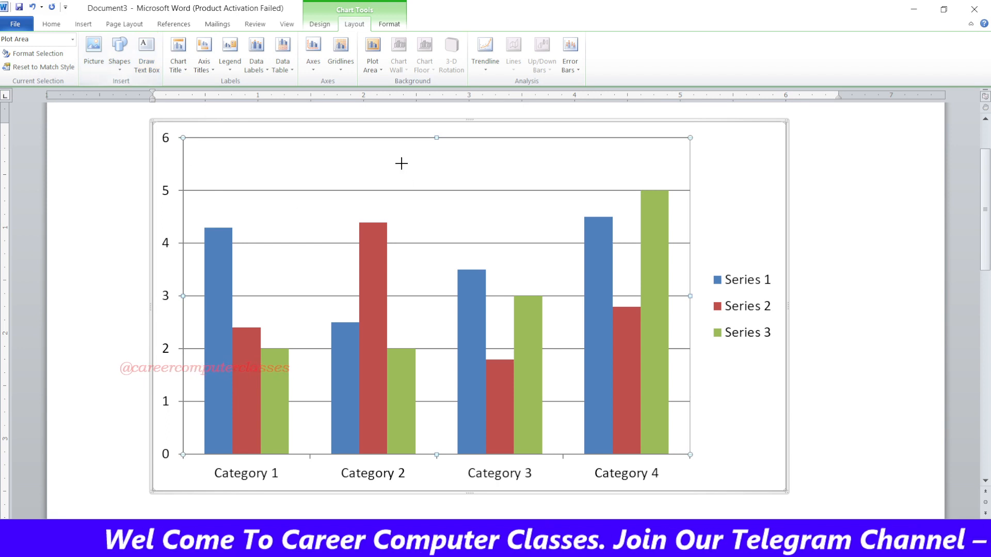
mouse_move(303, 144)
left_mouse_down()
mouse_move(544, 199)
mouse_move(552, 190)
left_mouse_up()
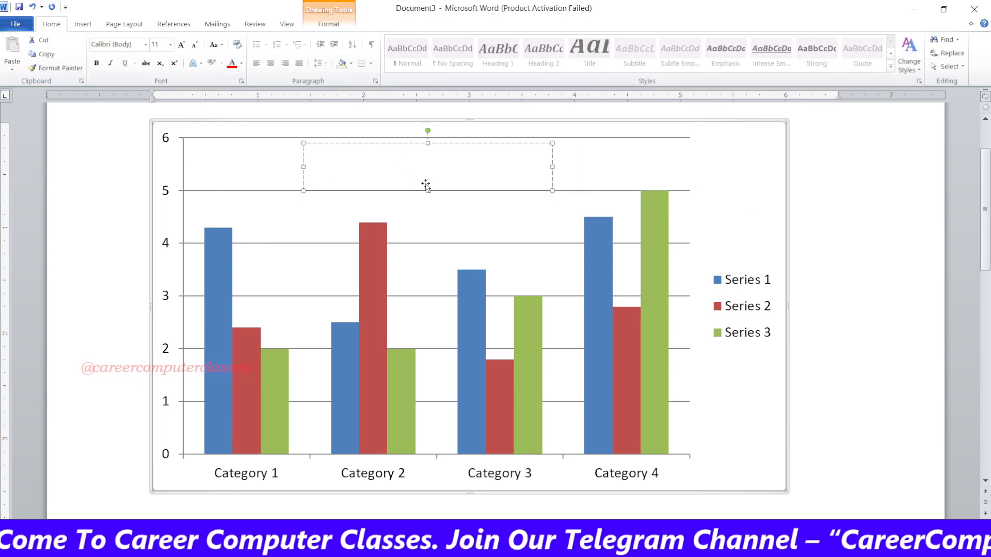
type("hgfgfdh")
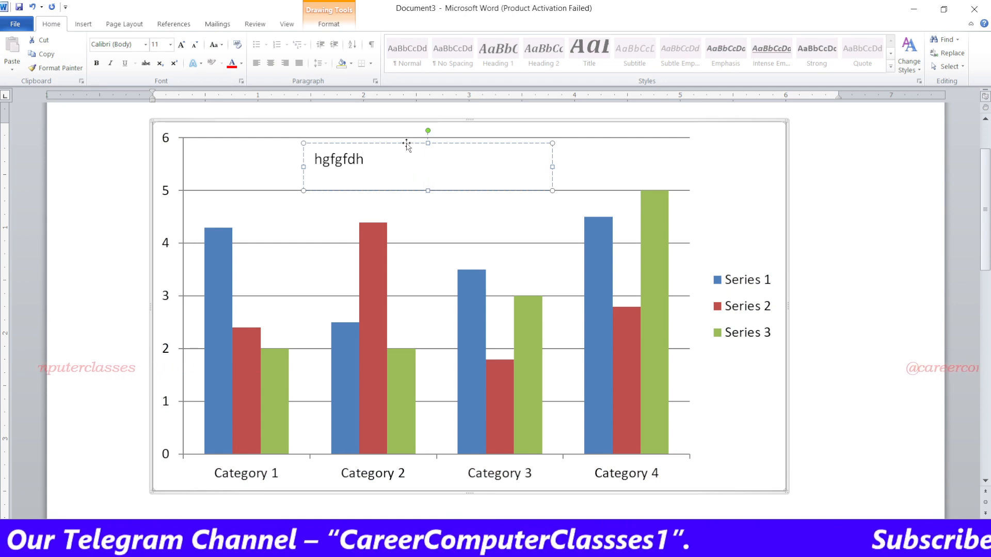
key("Delete")
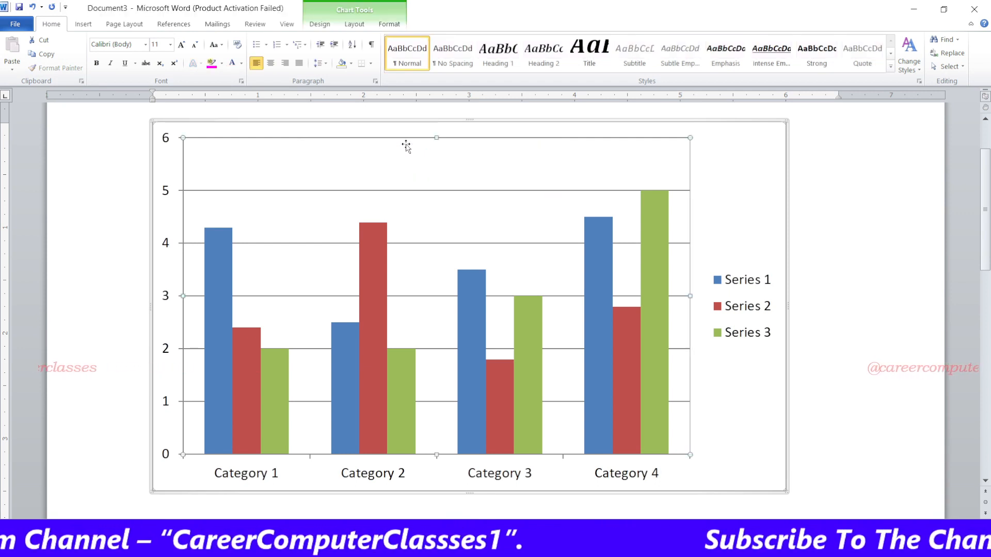
Step: Add a chart title using the Above Chart placement
left_click(359, 27)
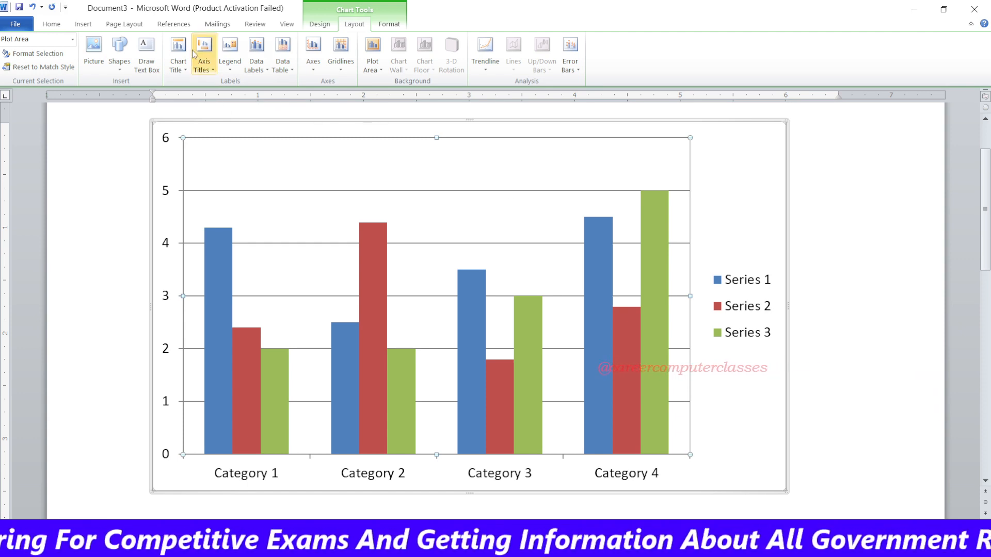
left_click(179, 67)
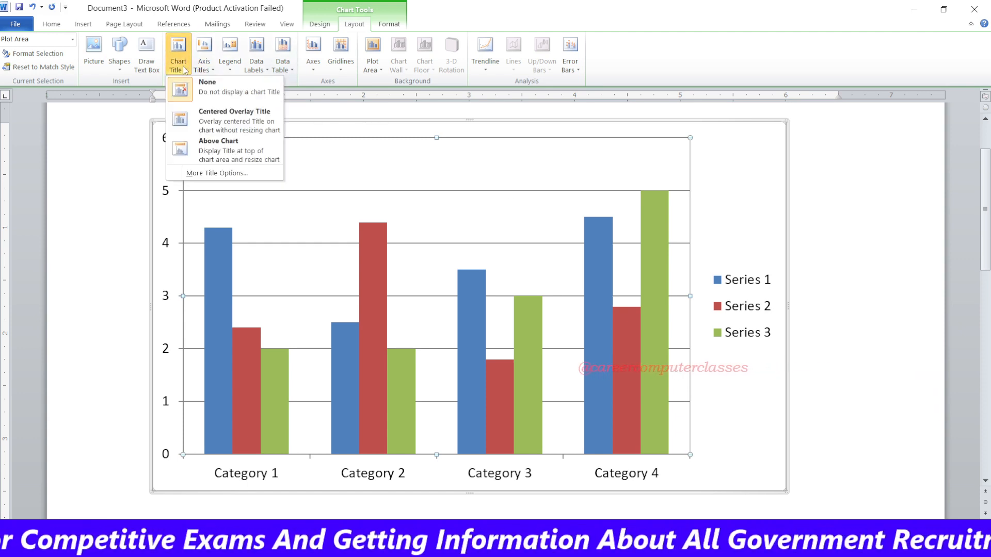
left_click(221, 144)
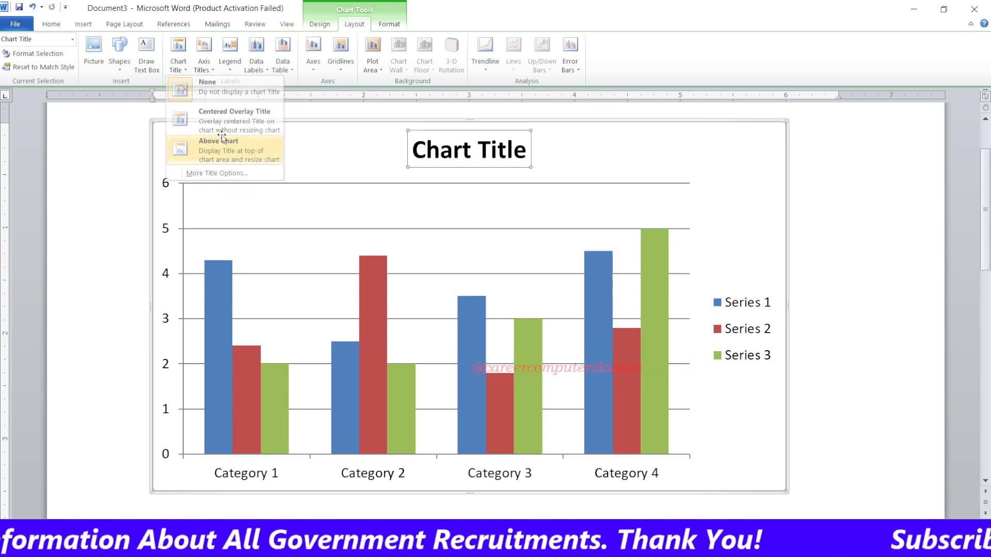
Step: Switch the chart title to Centered Overlay Title and return it to the Above Chart placement
left_click(178, 62)
left_click(217, 116)
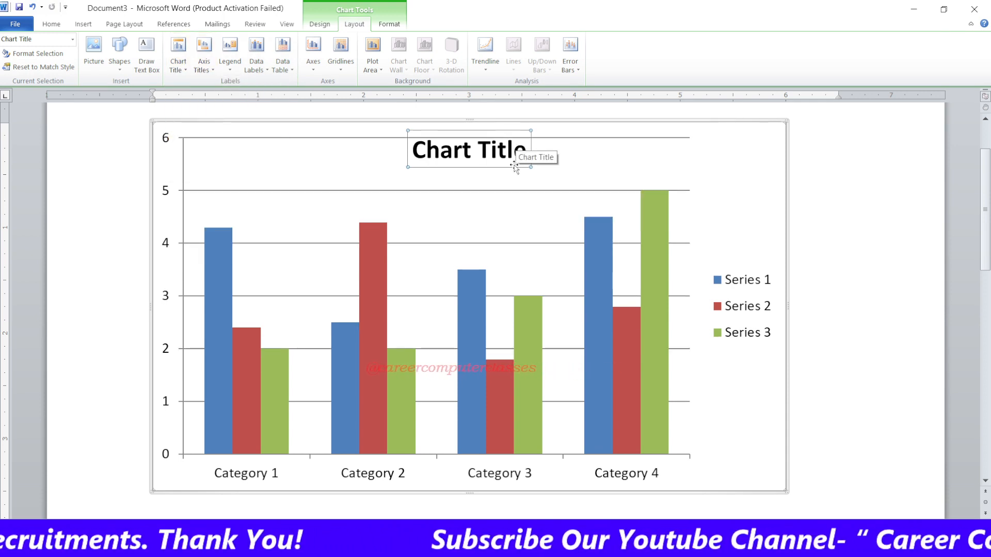
left_click(179, 70)
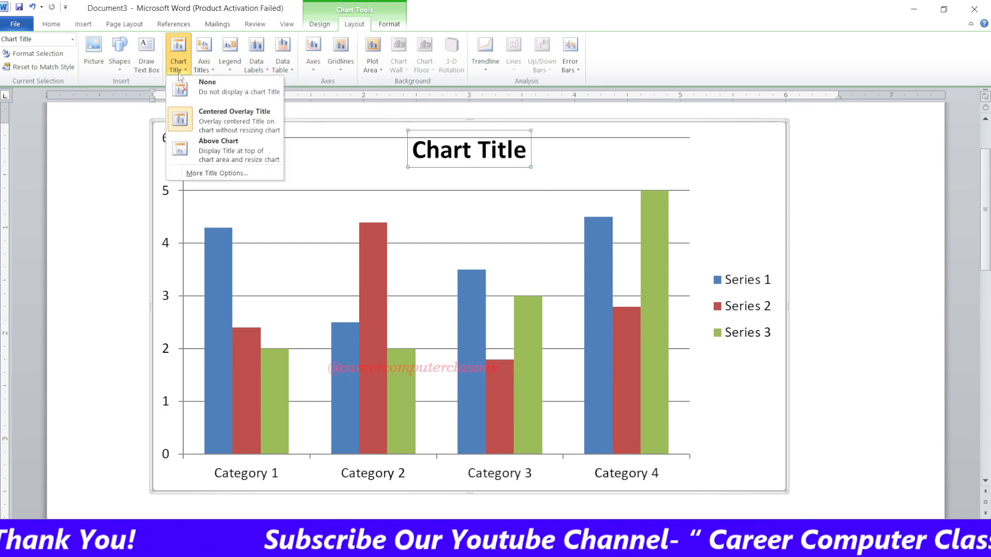
left_click(231, 153)
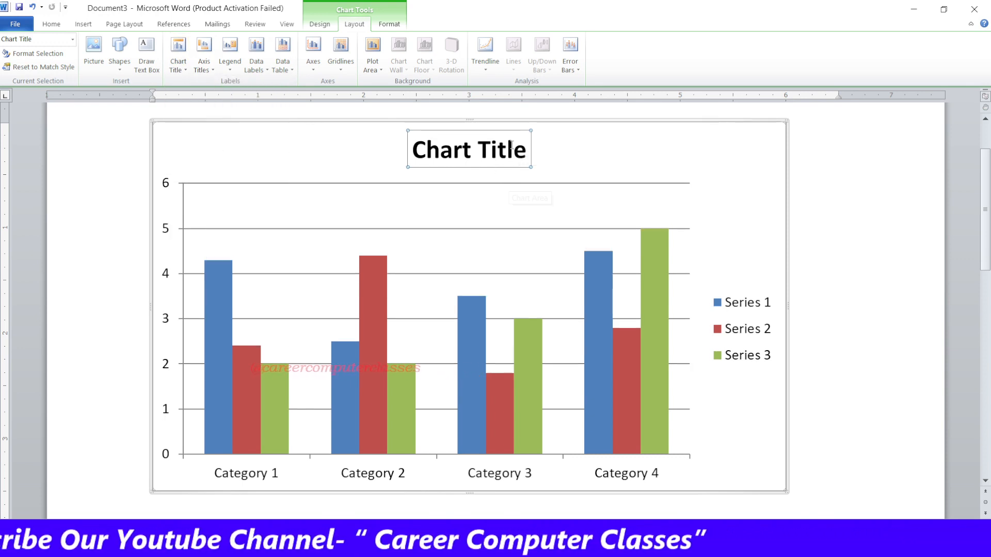
left_click_drag(527, 148, 413, 149)
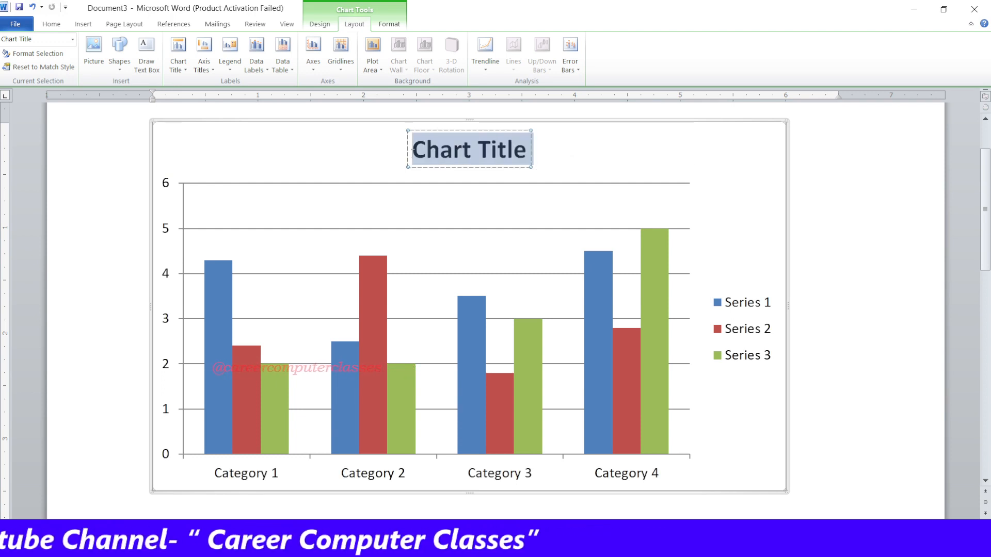
left_click(602, 155)
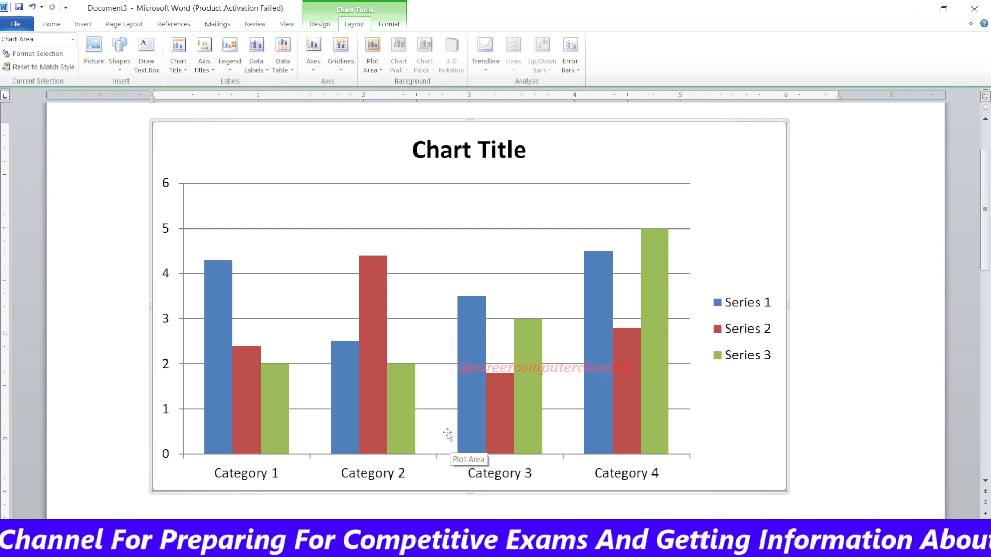
Step: Add a primary horizontal axis title below the category axis
left_click(203, 61)
mouse_move(231, 88)
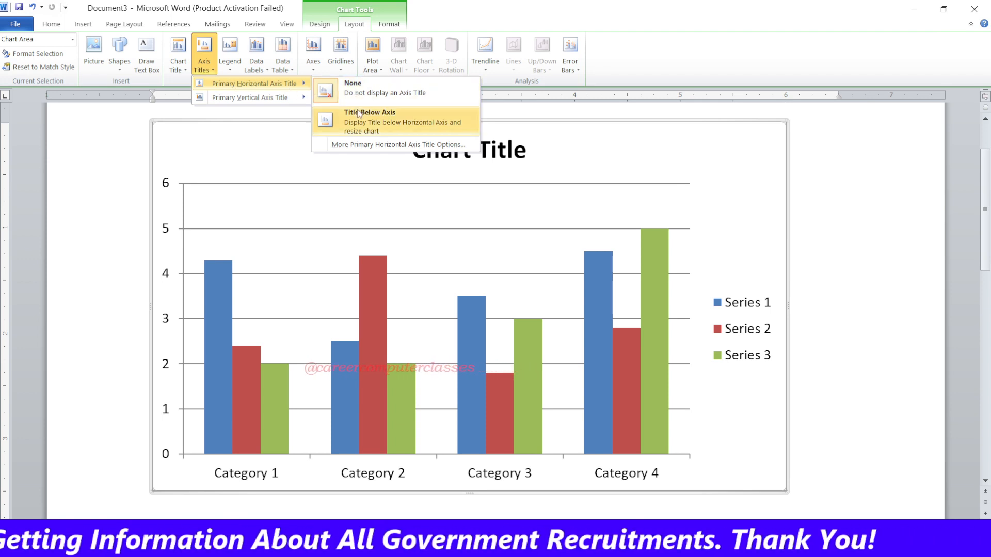
left_click(360, 125)
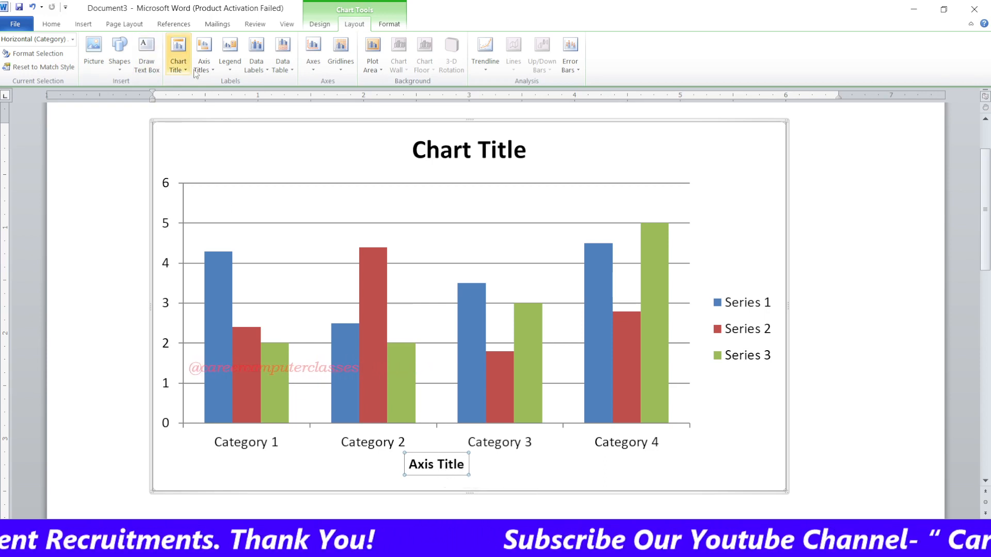
Step: Add a primary vertical axis title as a Rotated Title and change it to the Vertical Title option
left_click(204, 54)
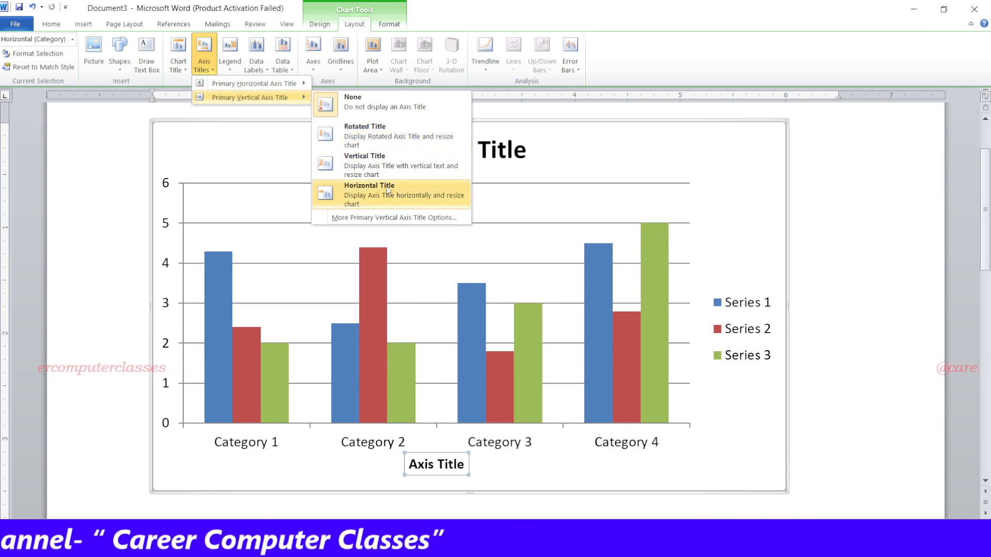
left_click(358, 135)
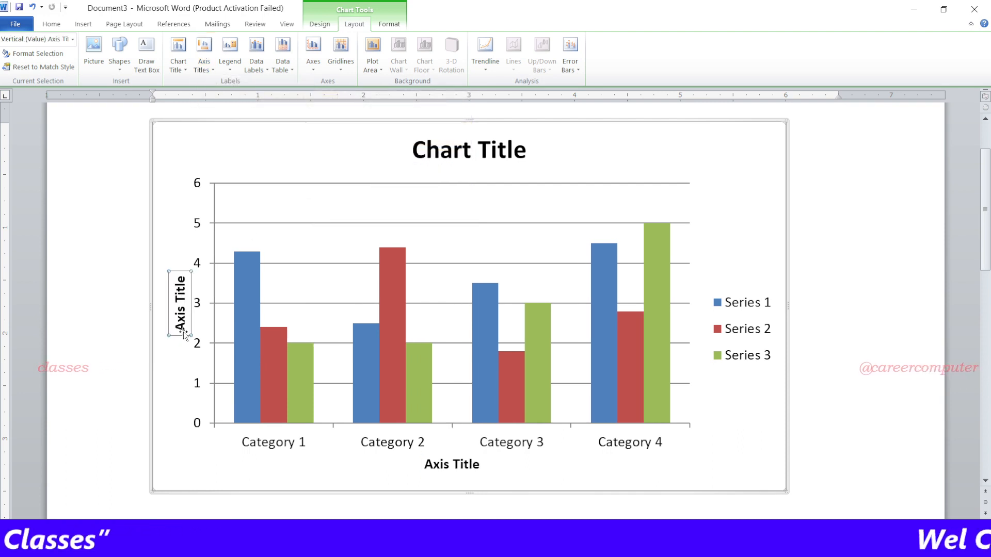
left_click(204, 57)
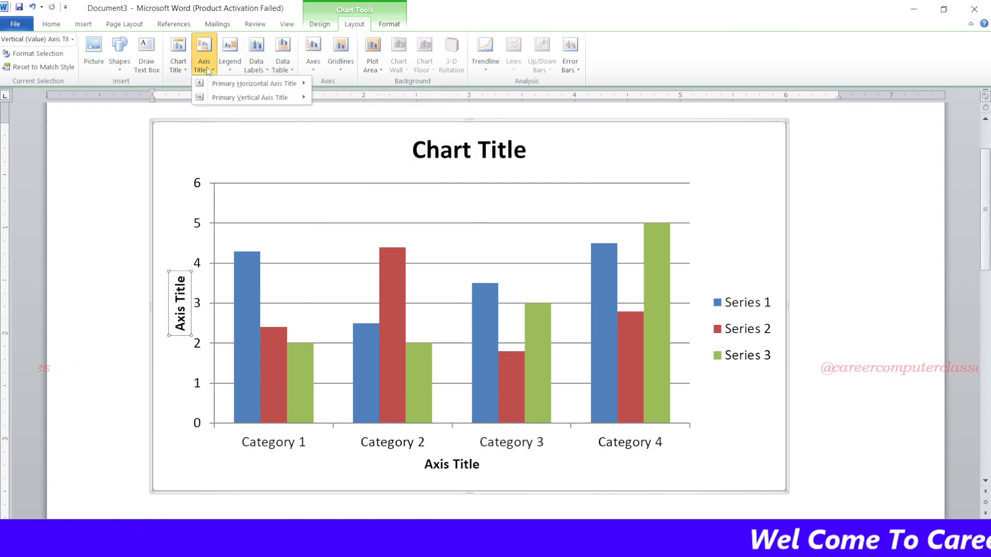
left_click(364, 164)
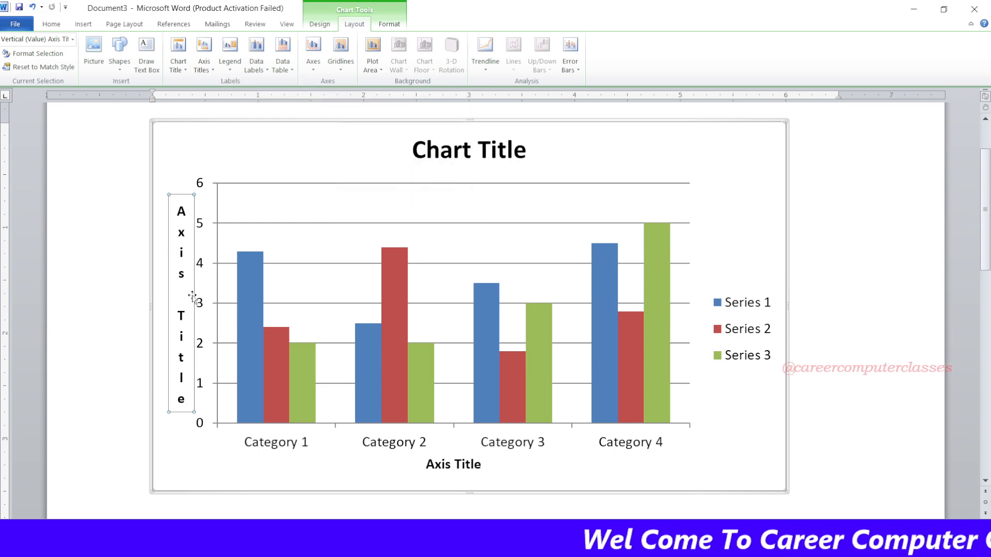